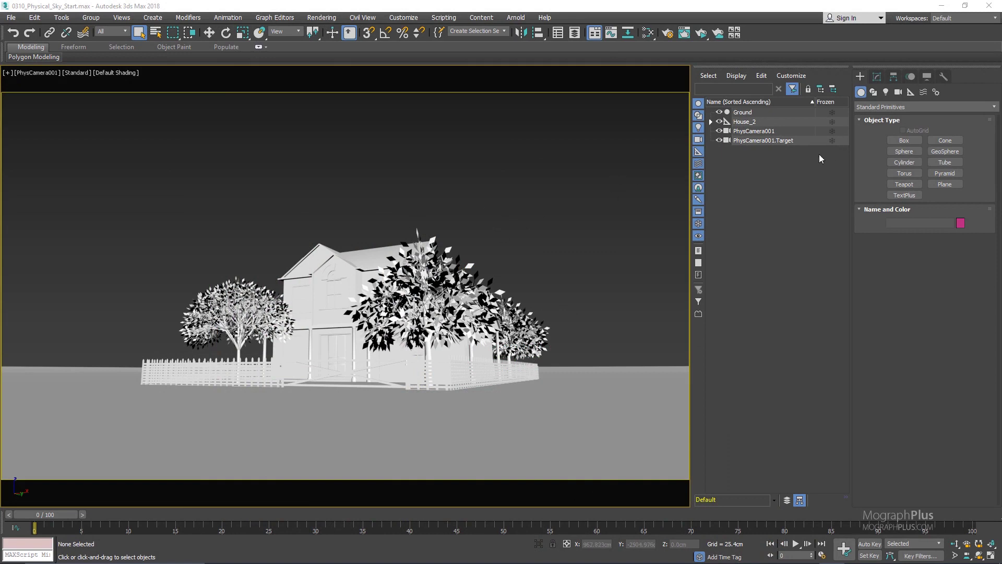
Step: Create an Arnold light with Skydome shape type in the viewport
left_click(885, 93)
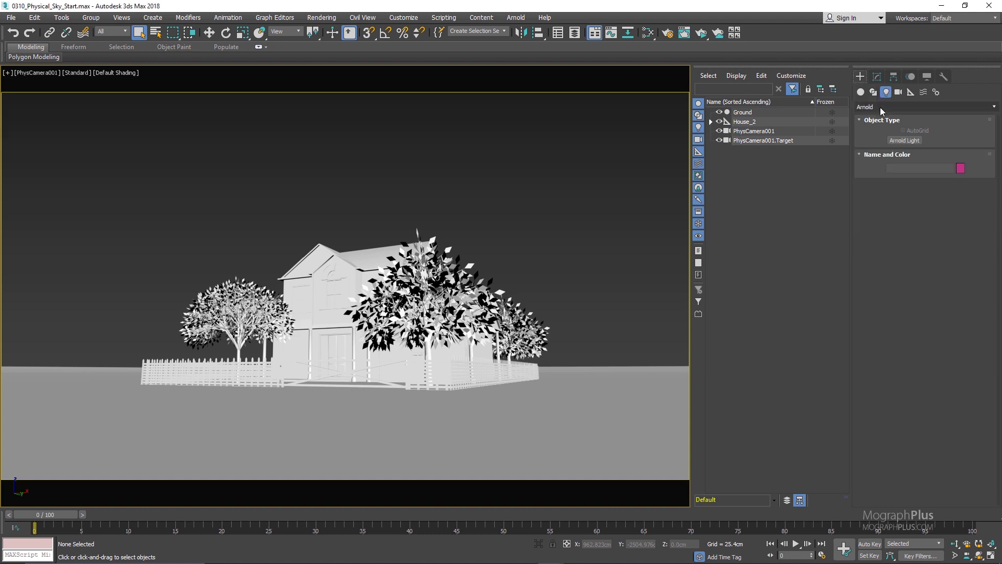
left_click(904, 141)
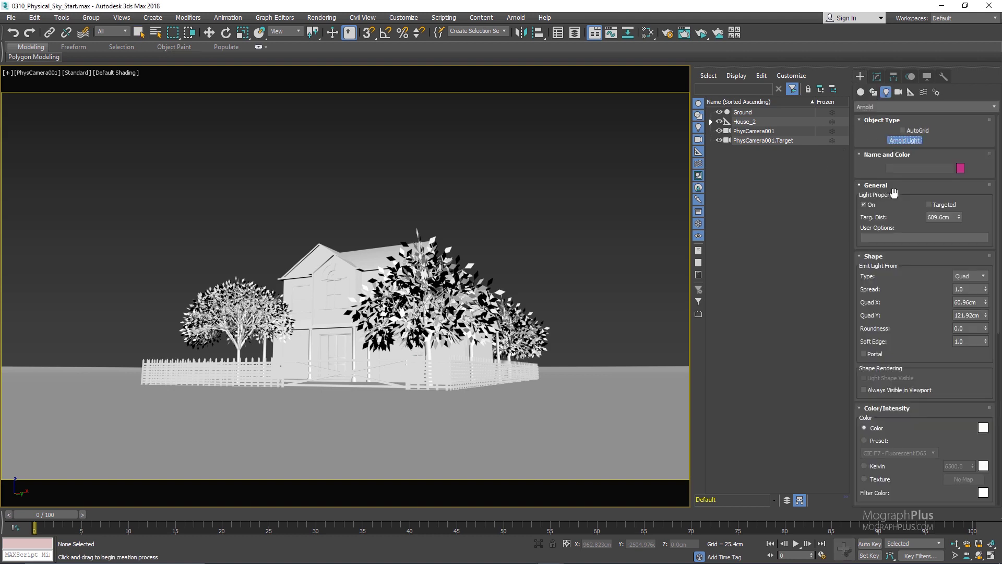
left_click(968, 276)
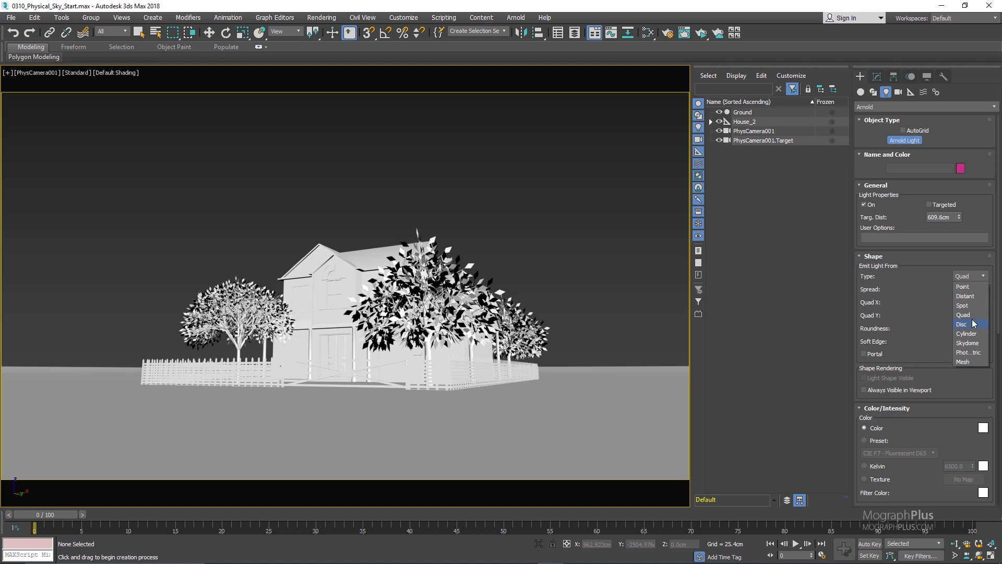
left_click(968, 343)
left_click_drag(915, 302, 902, 197)
left_click_drag(901, 334, 901, 318)
left_click_drag(896, 385, 897, 481)
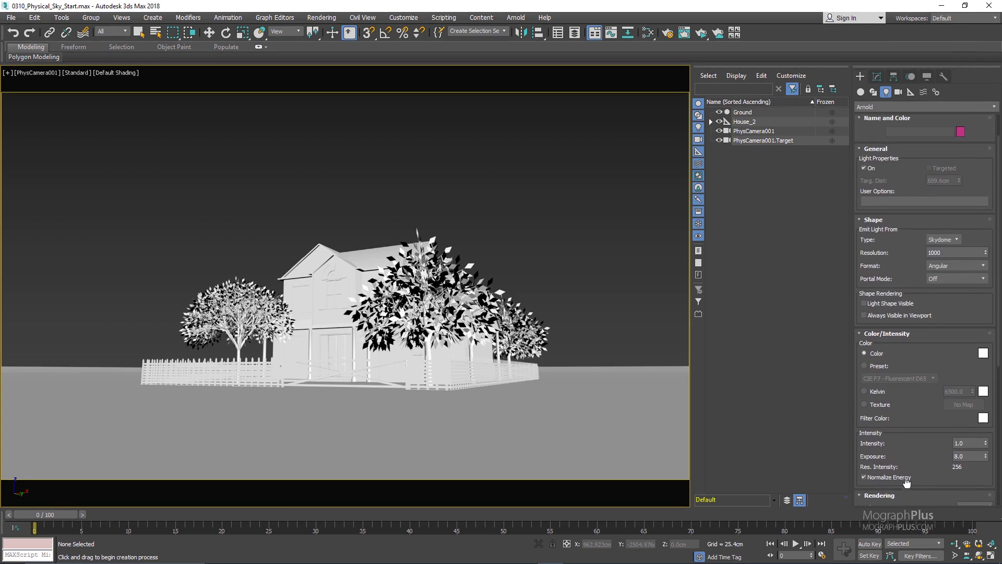
left_click(522, 400)
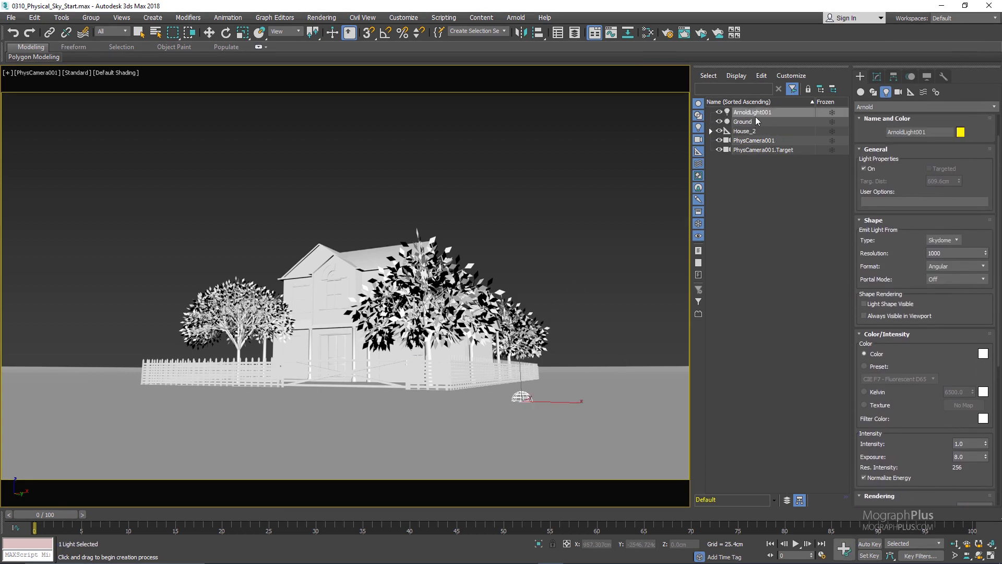
Step: Rename ArnoldLight001 to 'Sky' in the Scene Explorer
left_click(757, 114)
type("Sky")
key("Return")
Step: In the Sky light's Color/Intensity rollout, switch the colour source from Color to Texture
left_click(878, 76)
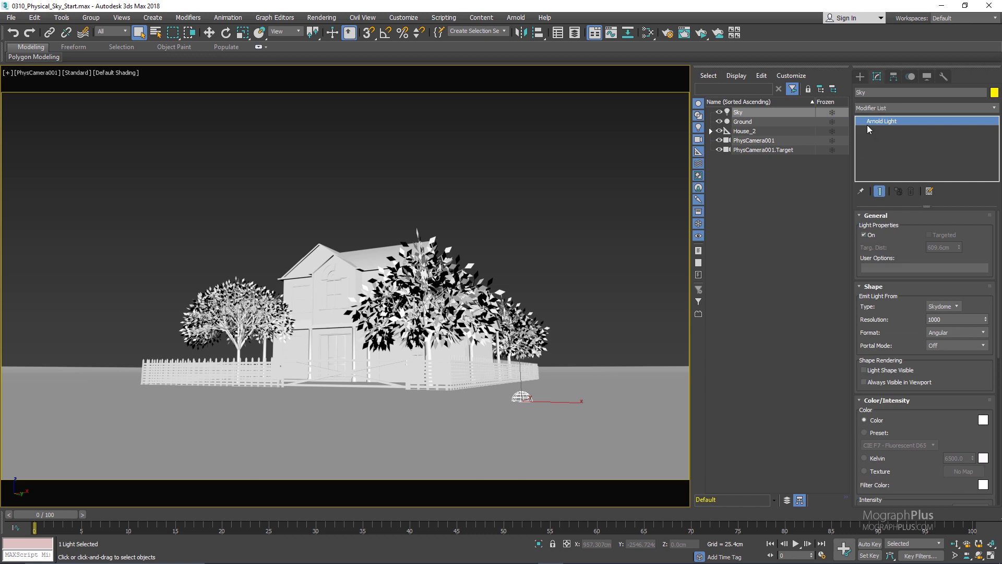
left_click_drag(885, 364, 895, 290)
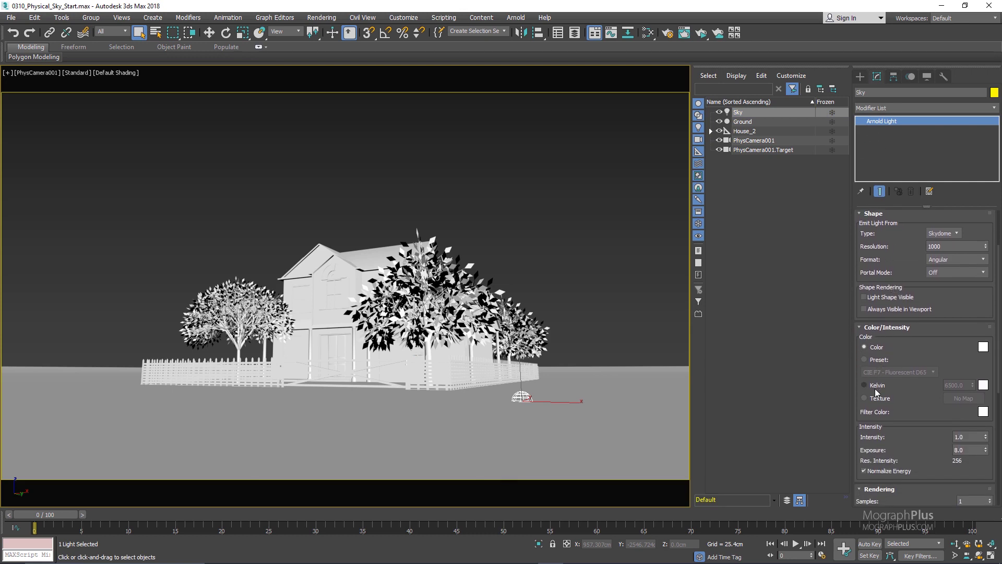
left_click(865, 398)
mouse_move(912, 363)
left_mouse_down()
mouse_move(916, 397)
mouse_move(918, 376)
left_mouse_up()
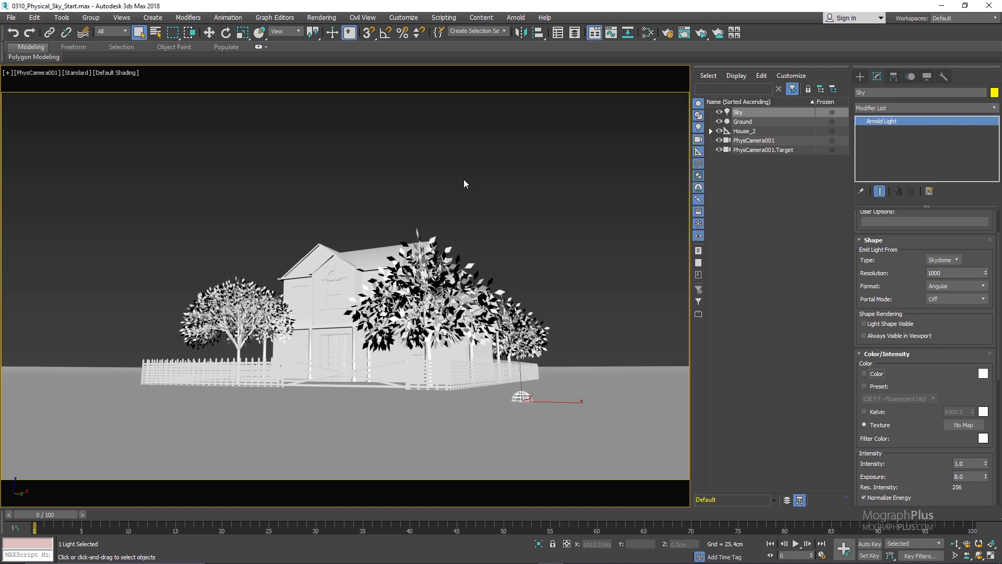
Step: Add an Arnold Physical Sky map node in the Slate Material Editor
left_click(648, 33)
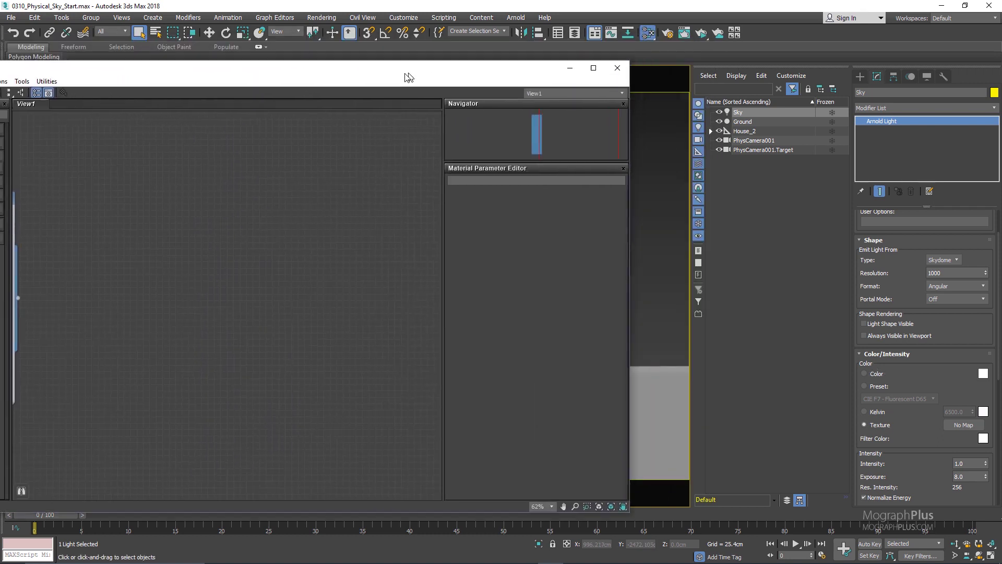
right_click(225, 209)
mouse_move(250, 228)
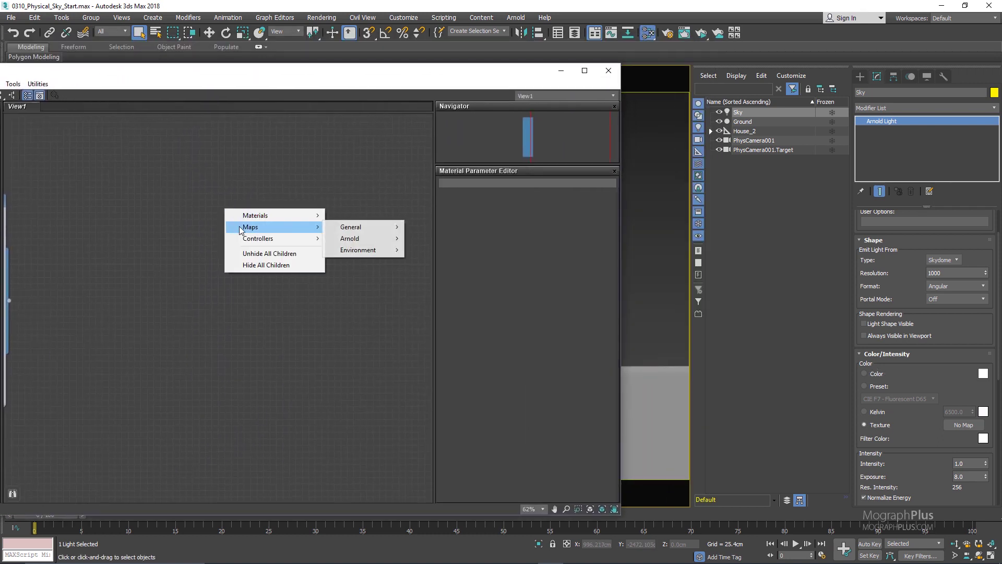
mouse_move(379, 242)
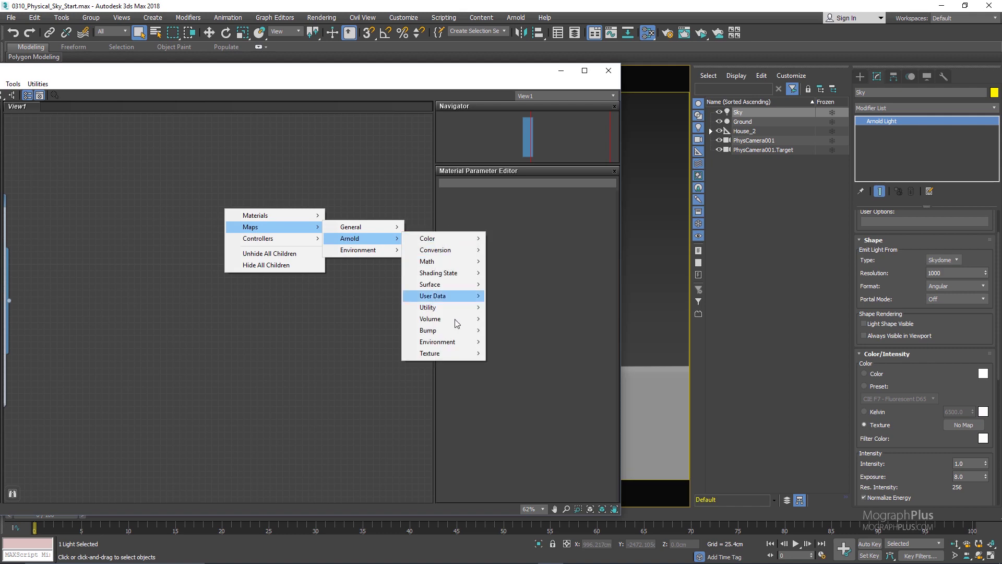
mouse_move(457, 343)
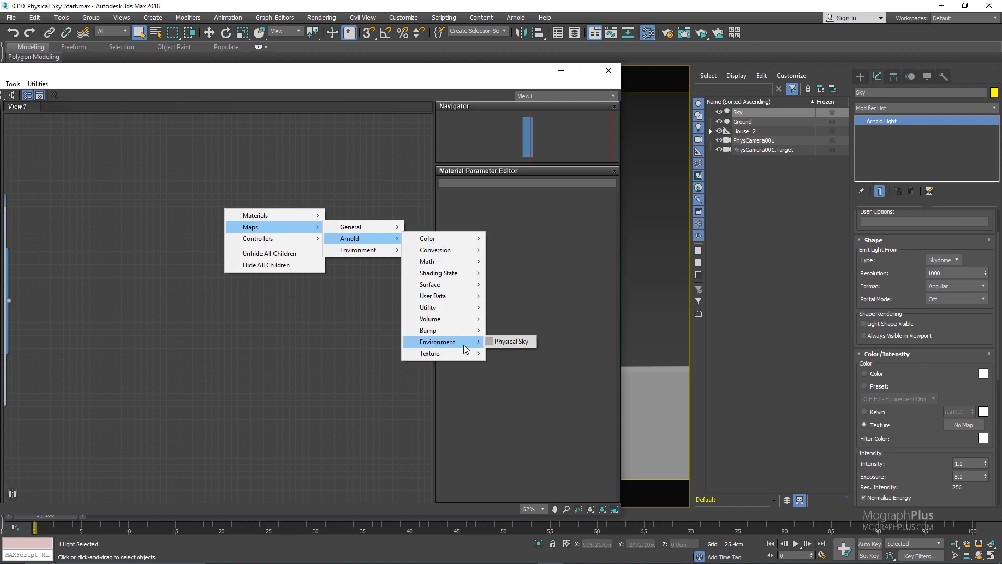
left_click(518, 341)
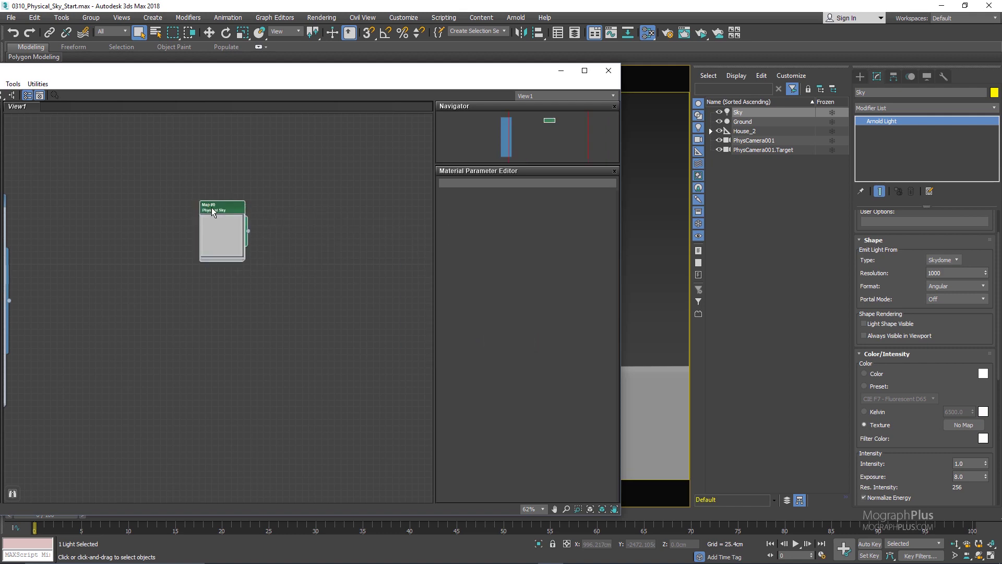
left_click_drag(211, 208, 369, 280)
double_click(369, 280)
Step: Wire the Physical Sky node's output into the Sky light's Texture slot
left_click_drag(513, 75, 197, 81)
mouse_move(71, 285)
left_mouse_down()
mouse_move(95, 285)
mouse_move(78, 279)
left_mouse_up()
left_click_drag(94, 313, 959, 429)
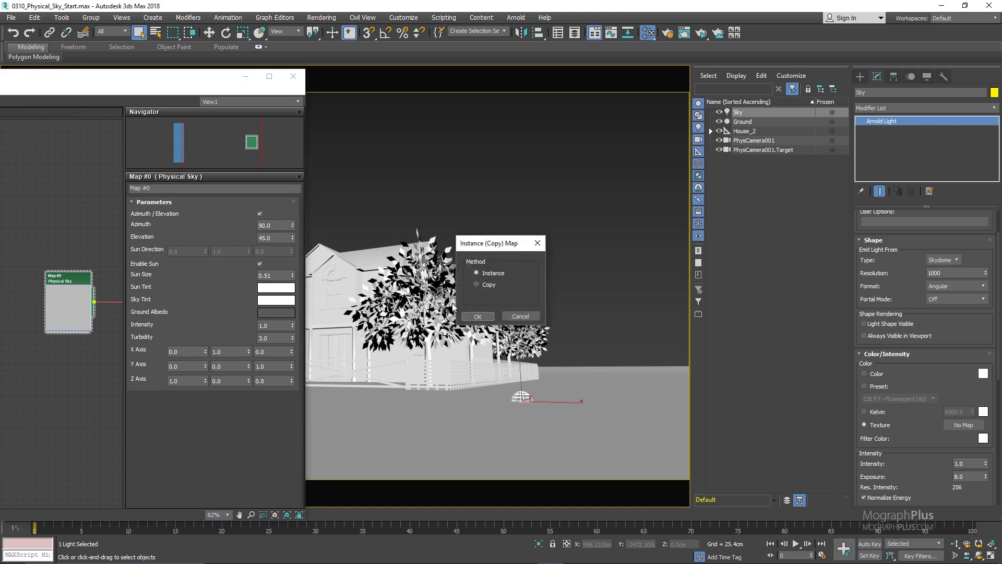
Step: Link the Physical Sky map as an instance and turn on Light Shape Visible for Sky
left_click(478, 315)
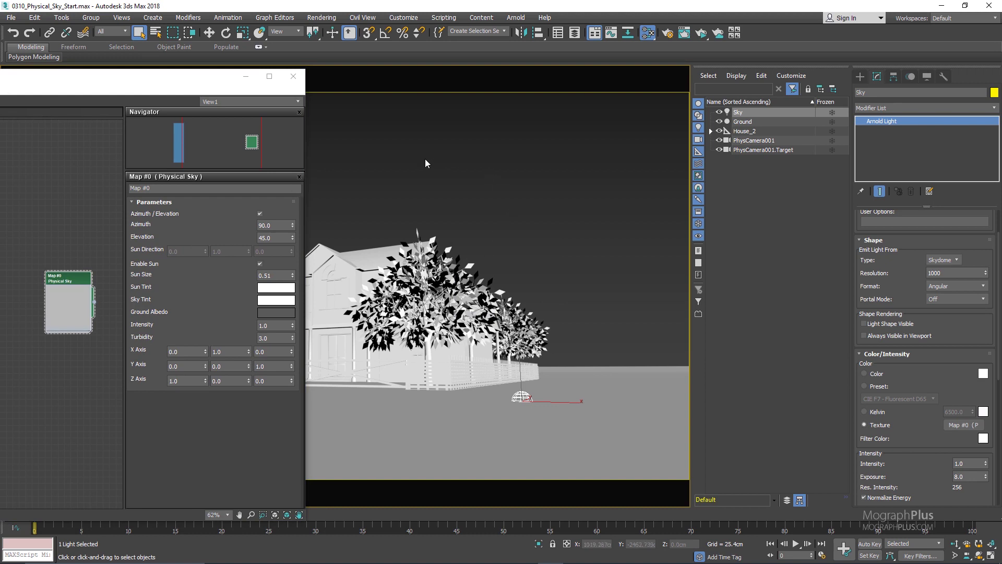
left_click(756, 168)
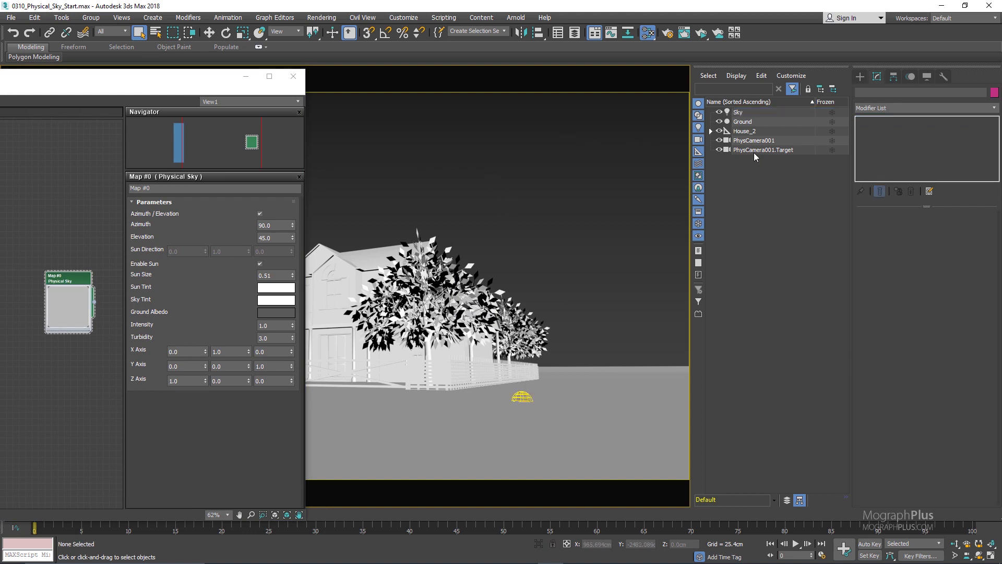
left_click(755, 141)
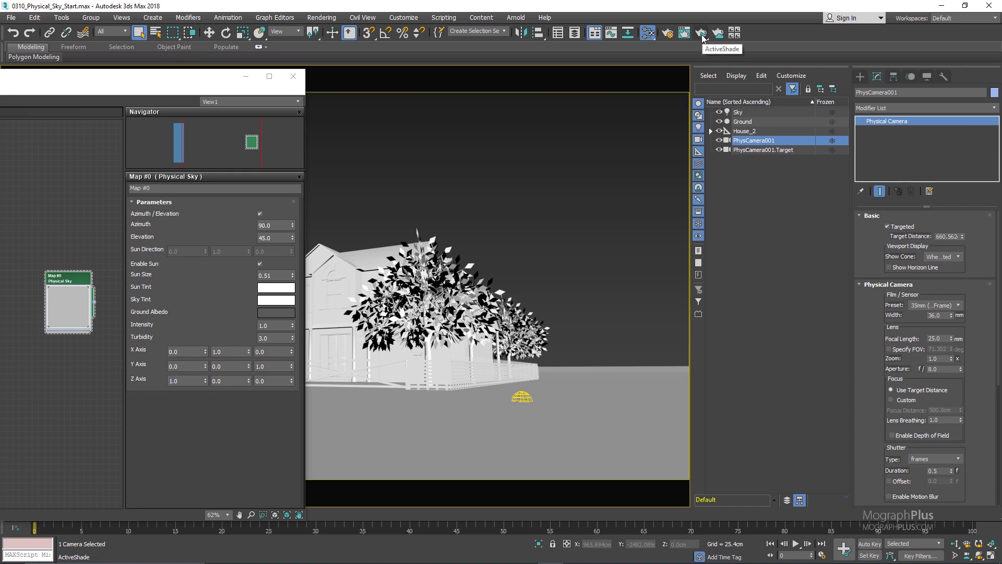
left_click(737, 113)
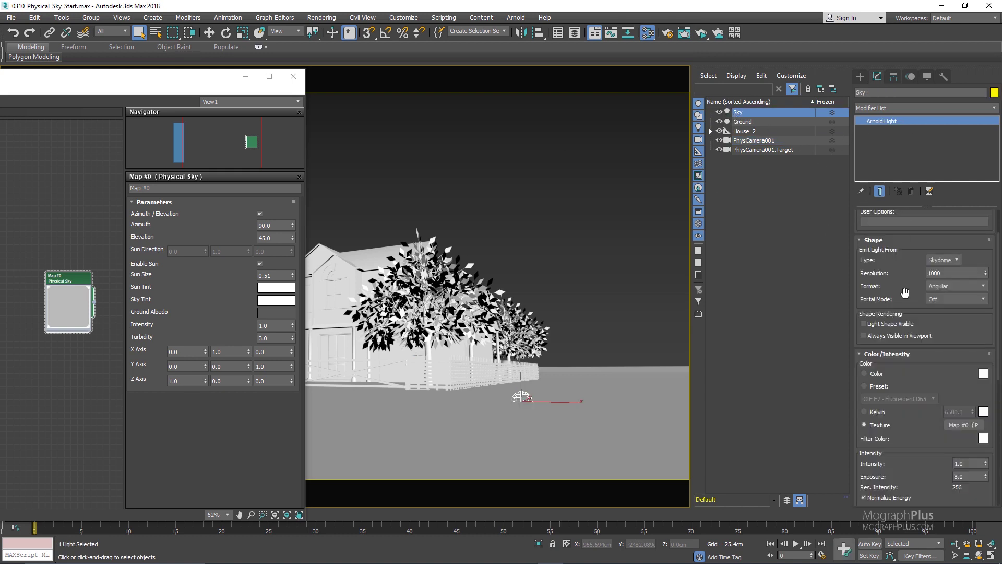
mouse_move(898, 297)
left_mouse_down()
mouse_move(898, 244)
mouse_move(897, 315)
left_mouse_up()
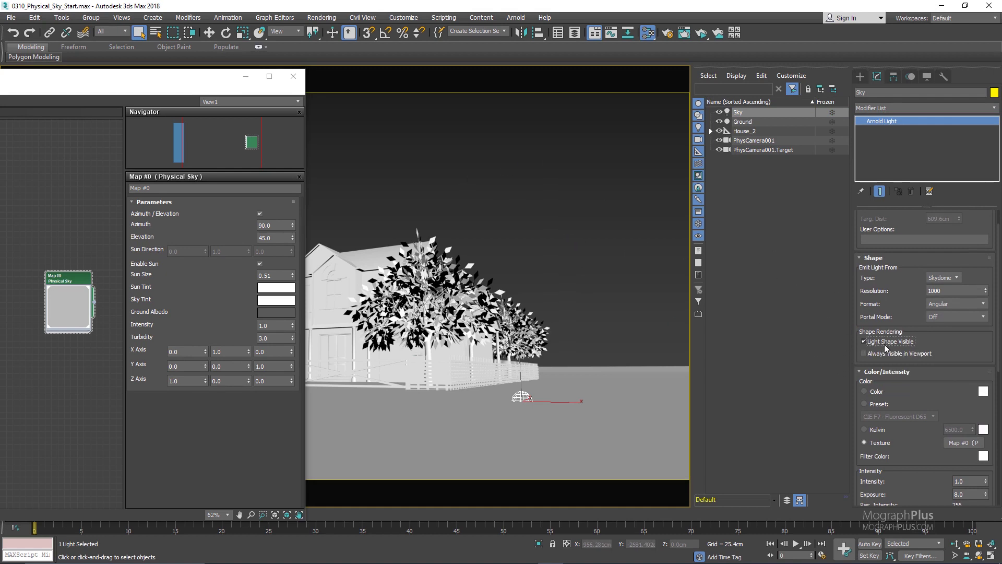
Step: Select PhysCamera001 and bring its Exposure rollout into view
scroll(931, 390, "down", 2)
scroll(932, 390, "up", 4)
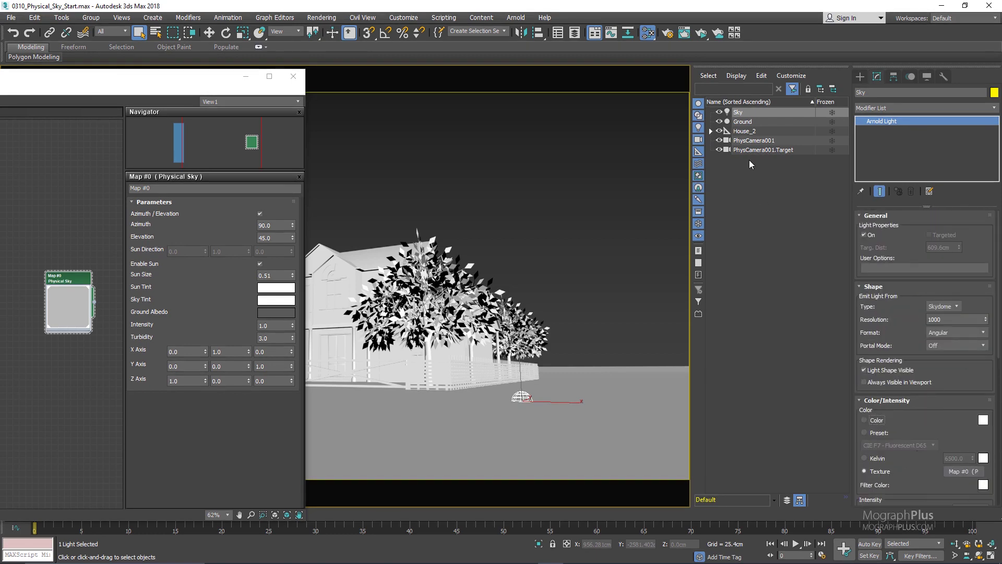
left_click(754, 140)
scroll(862, 315, "down", 5)
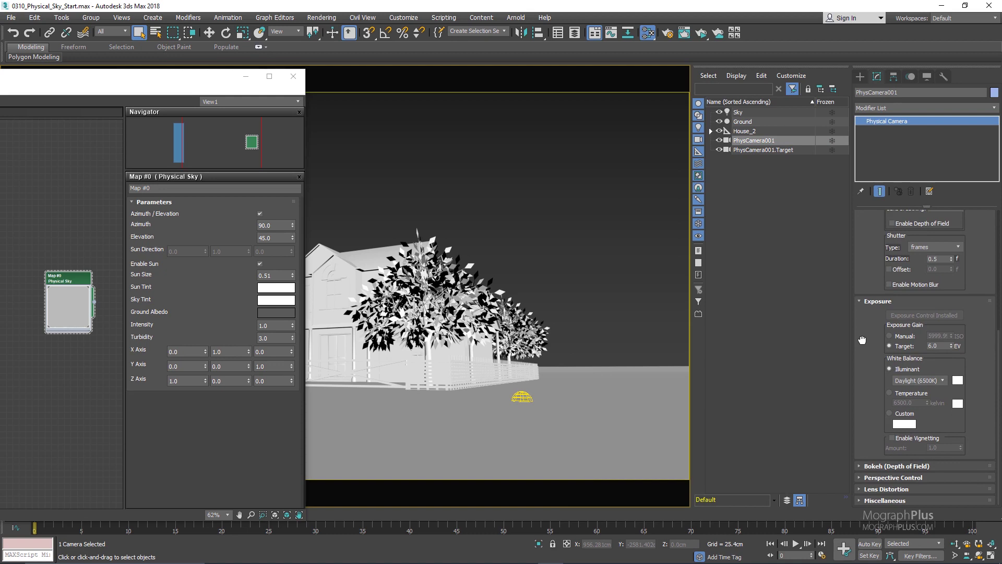
scroll(863, 342, "up", 1)
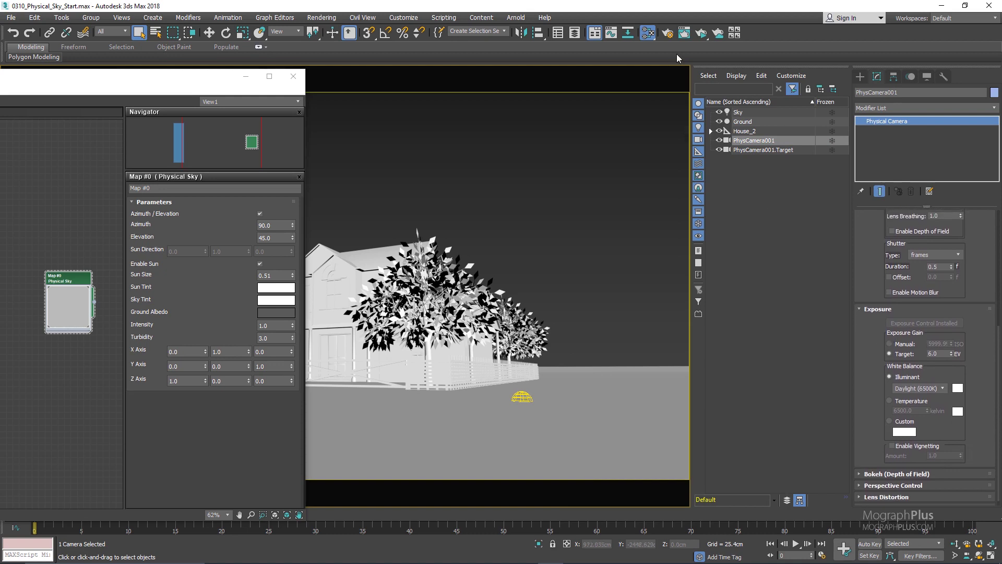
Step: Start an ActiveShade preview and set the camera's exposure target to 12 EV
left_click(703, 34)
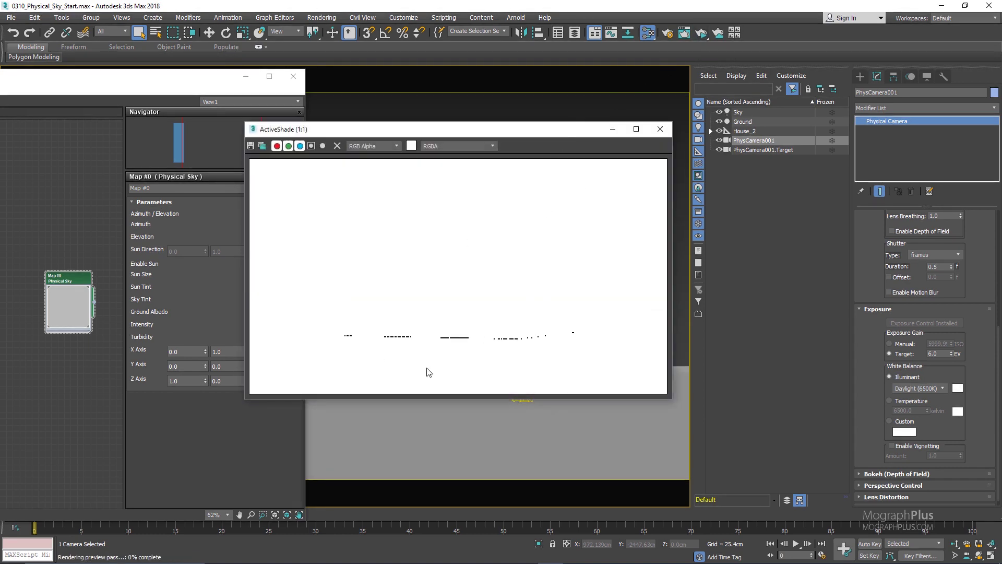
left_click(934, 354)
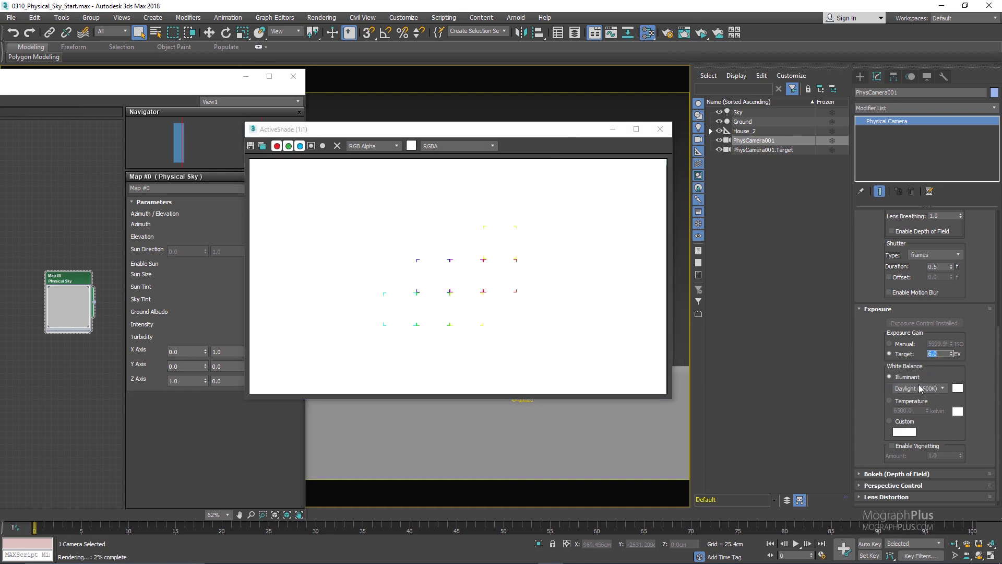
type("12")
key("Return")
Step: Try exposure targets of 14, 15 and 16 EV, settling on 15.5 EV
type("1")
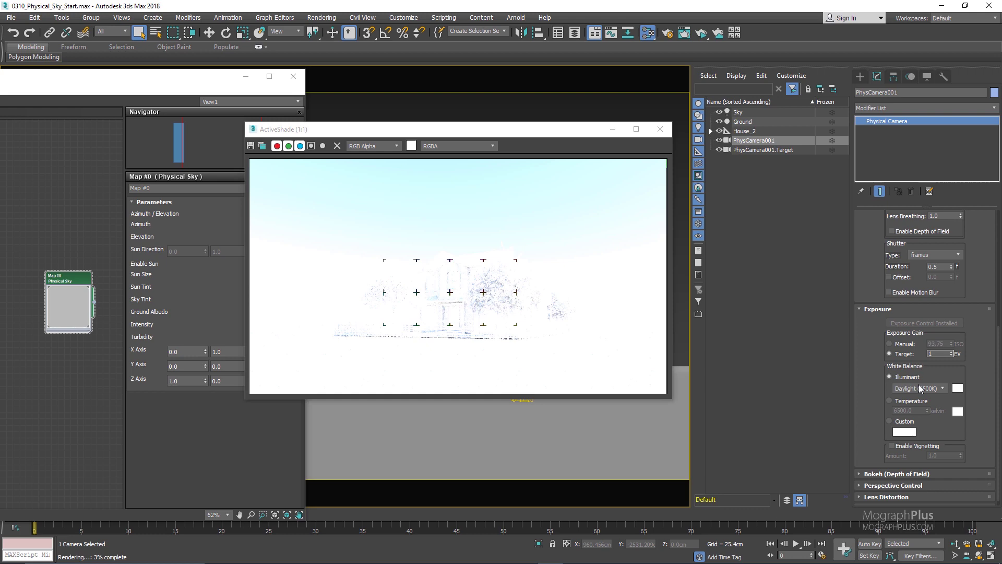
type("4")
key("Return")
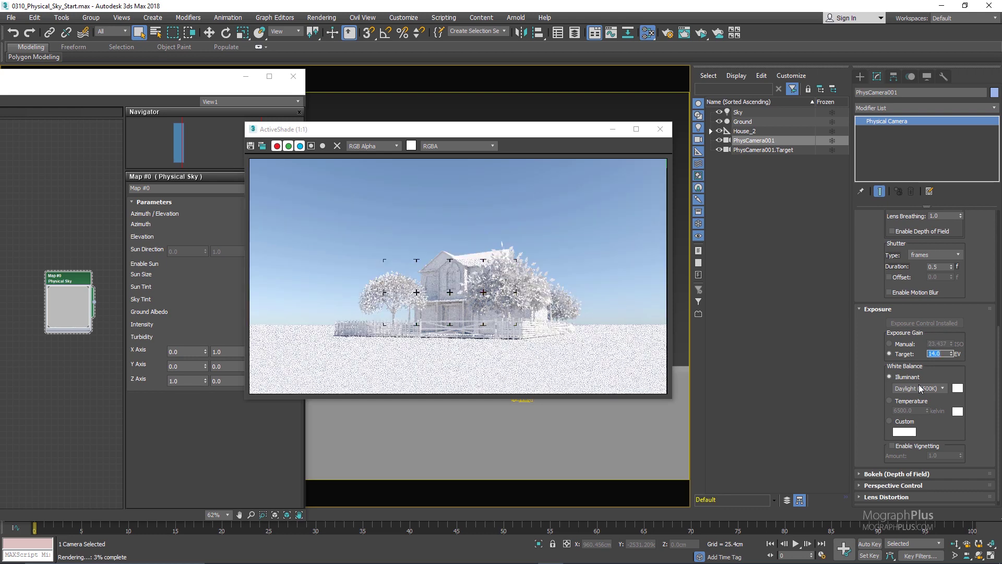
type("15")
key("Return")
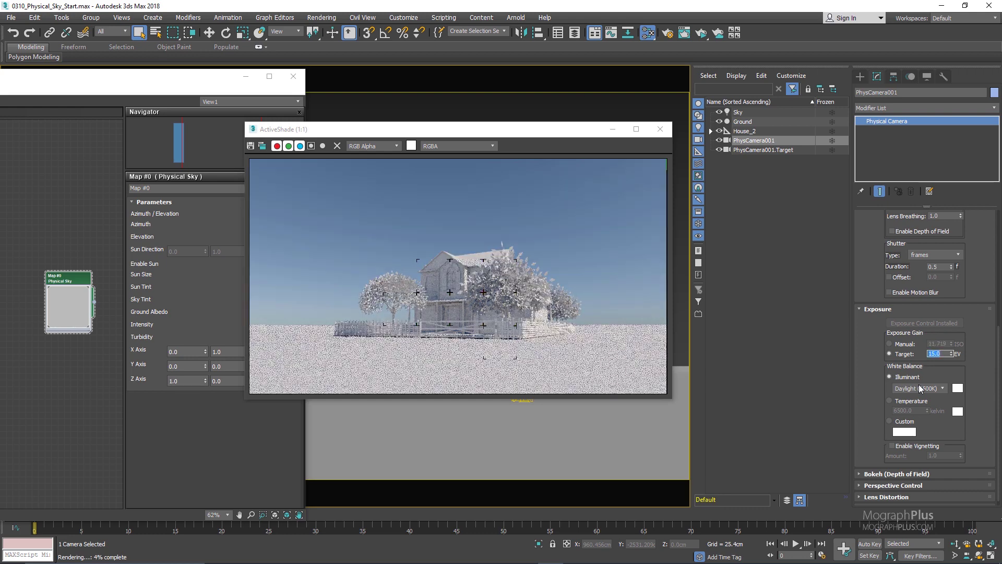
type("16")
key("Return")
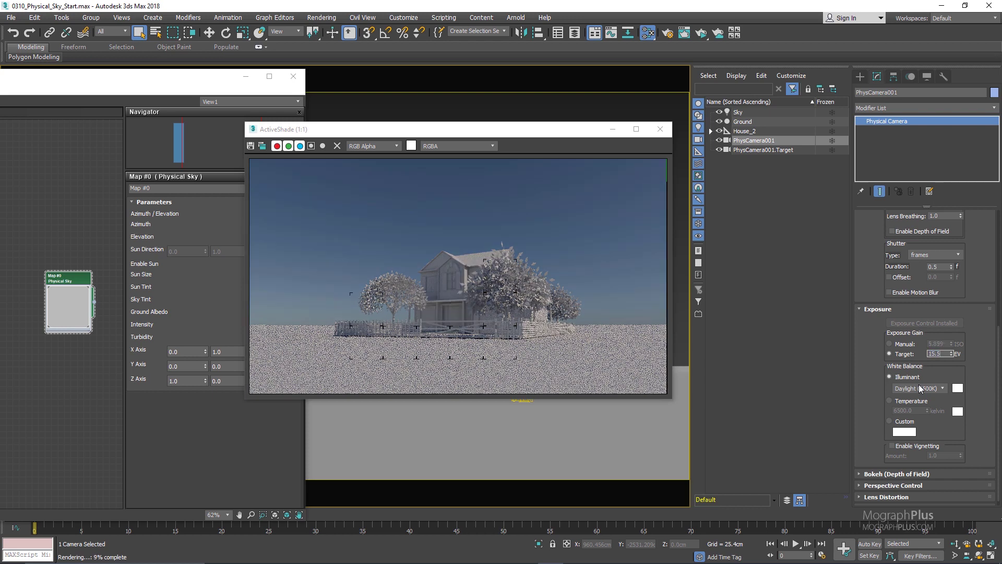
type("15.5")
key("Return")
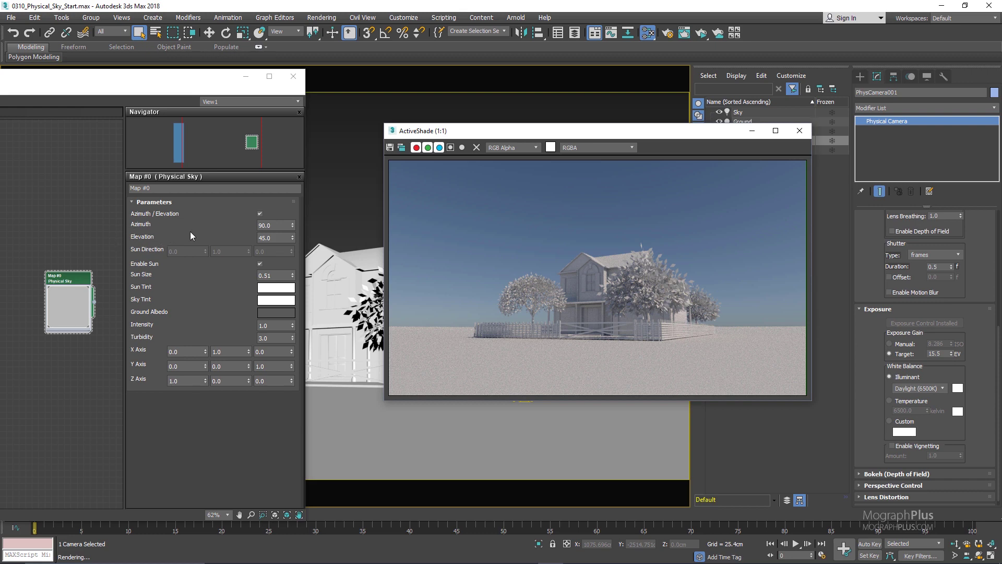
Step: Lower the Physical Sky sun elevation to 20, then to 10
left_click(142, 264)
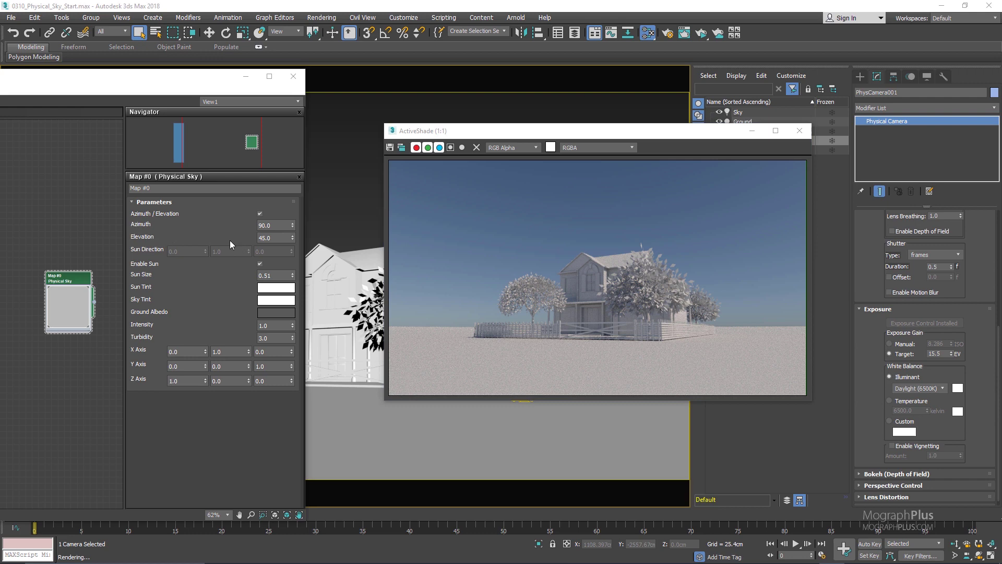
left_click(129, 237)
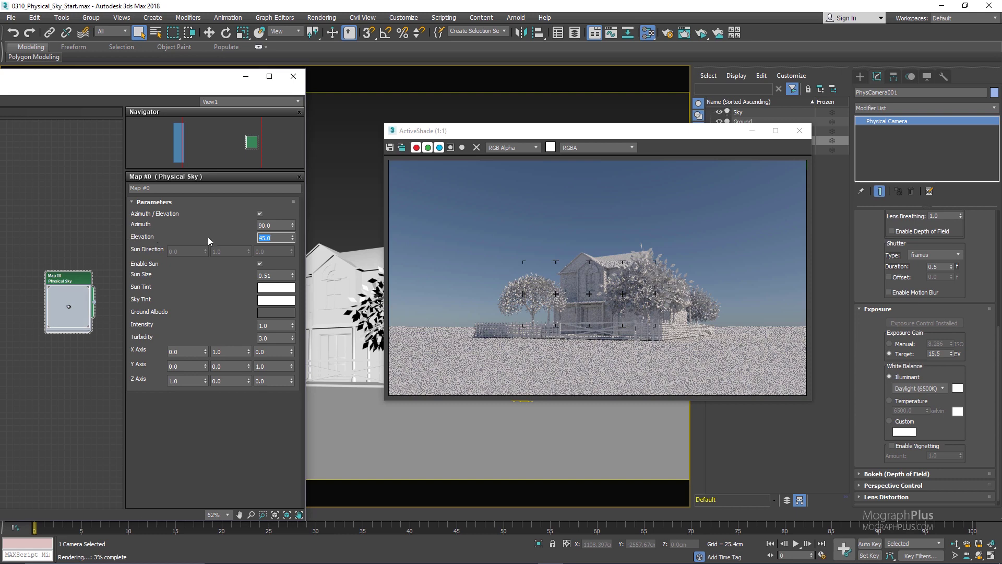
type("2020")
key("BackSpace")
key("BackSpace")
key("Return")
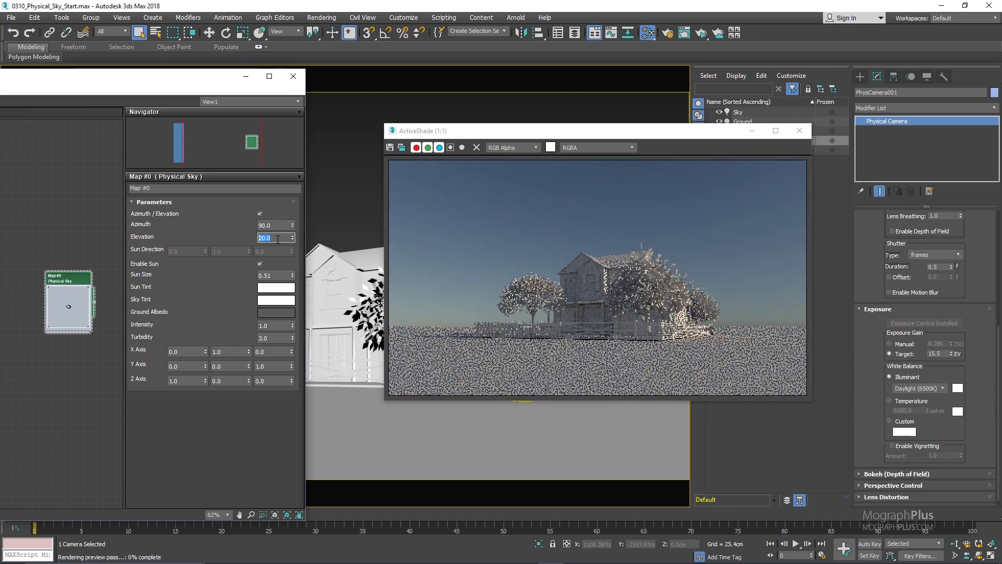
type("10")
key("Return")
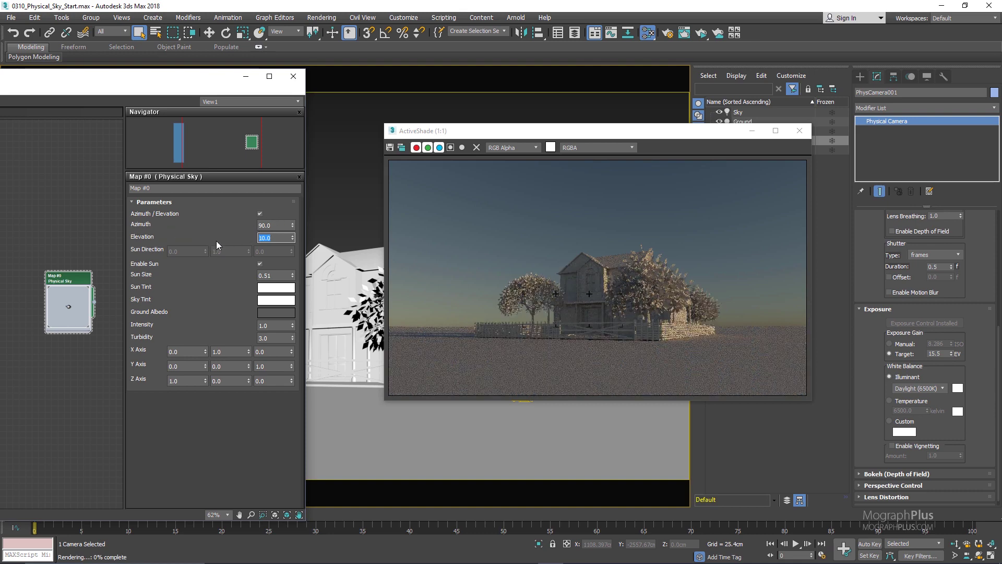
Step: Sweep the sun azimuth through 20, 10, 5 and 340, ending at 310
double_click(274, 226)
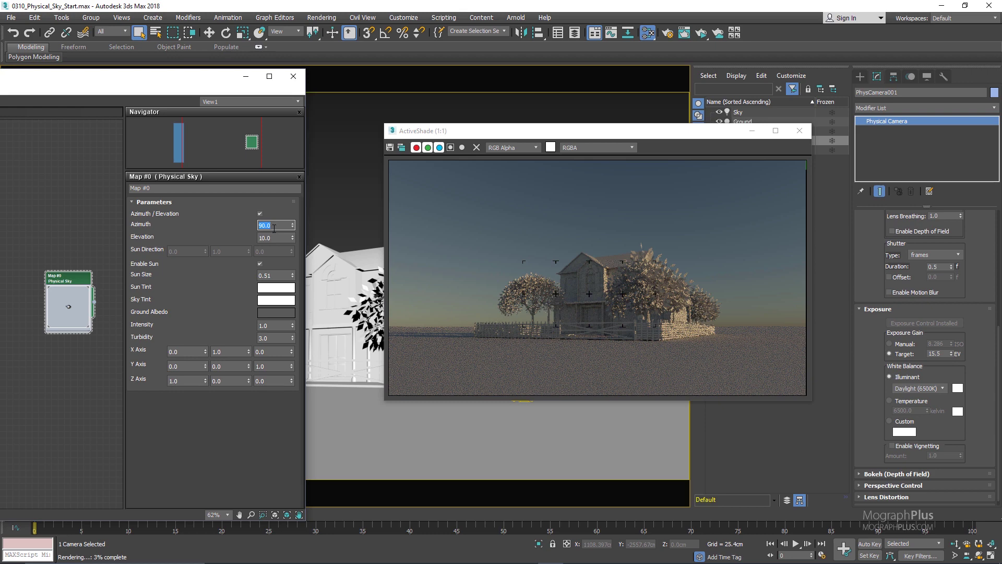
type("20")
key("Return")
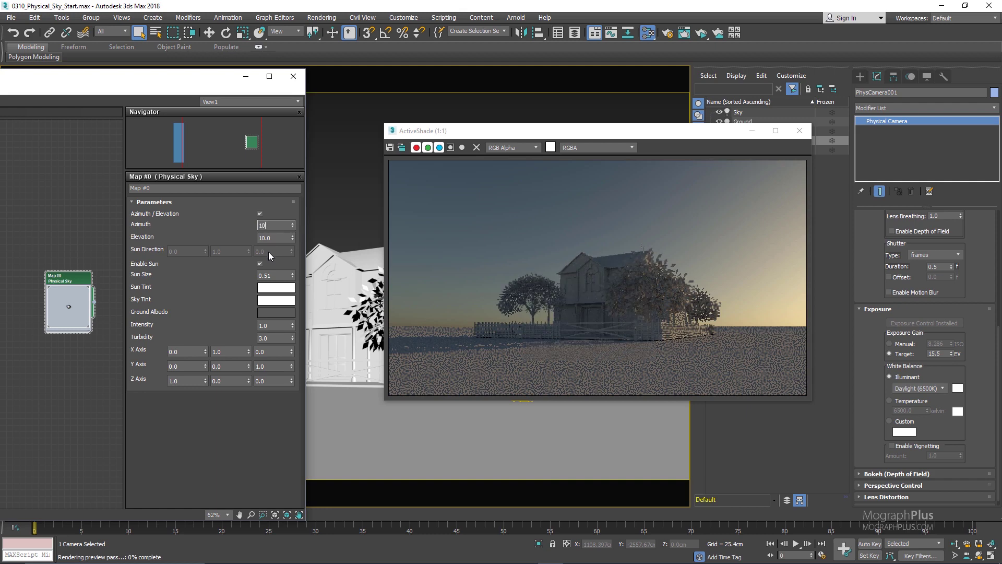
type("10")
key("Return")
type("5.")
key("Return")
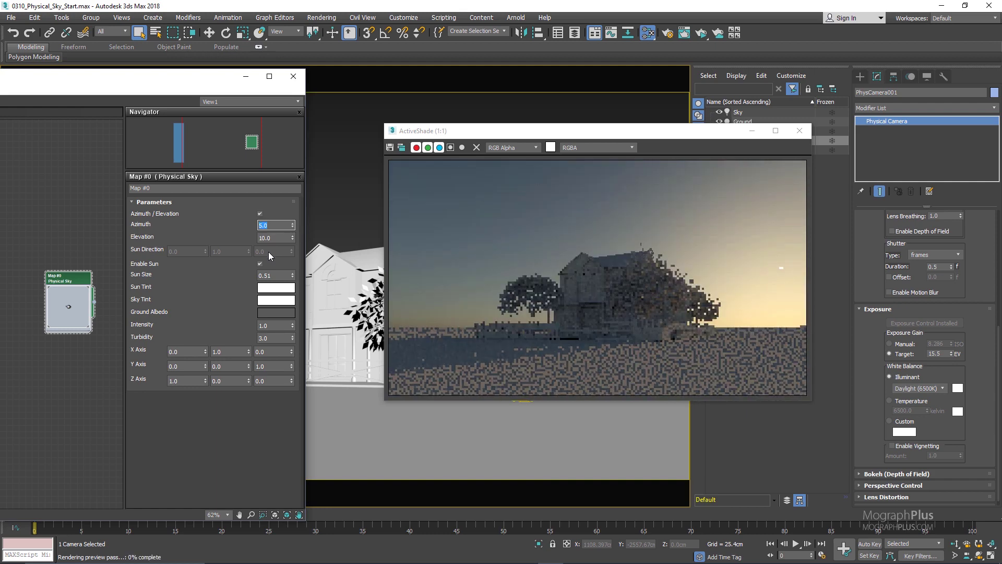
type("3")
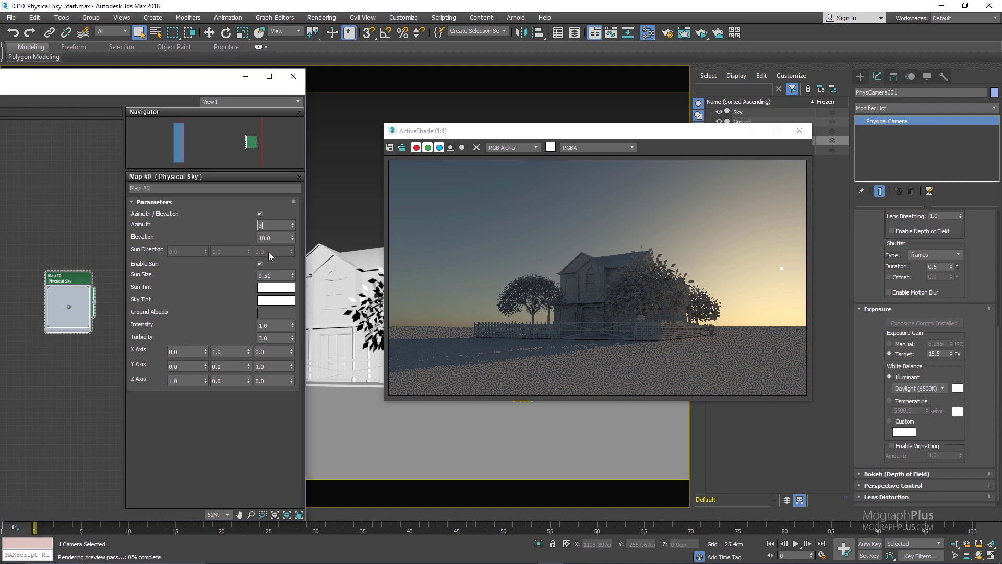
type("40")
key("Return")
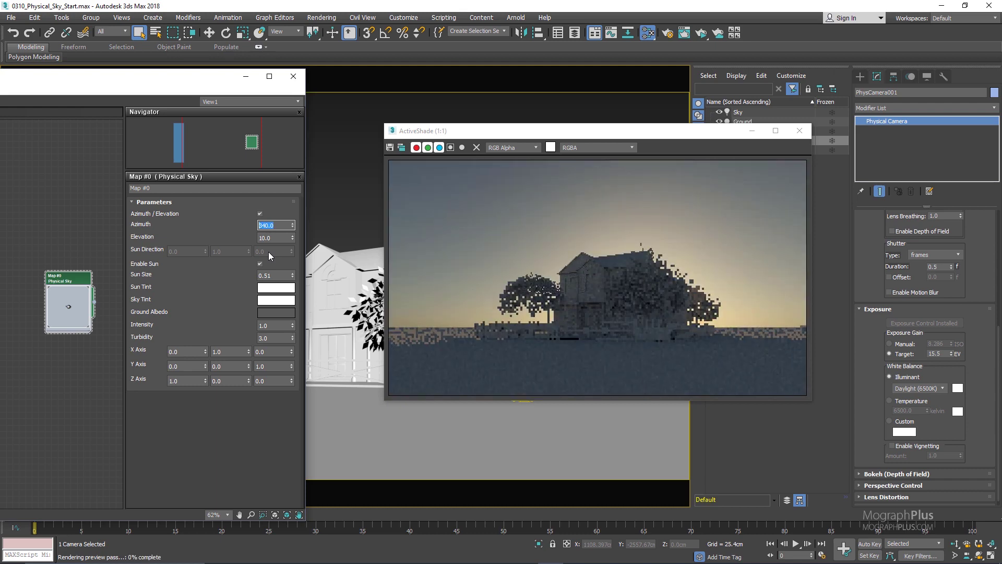
type("310")
key("Return")
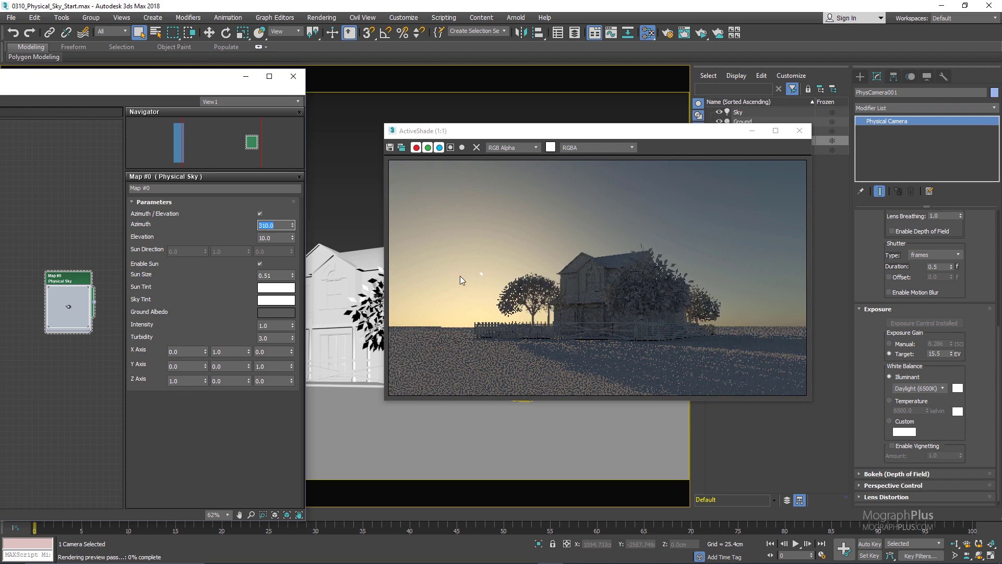
Step: Test sun elevations of 20, 5, 90 and 10, settling at 5
double_click(270, 238)
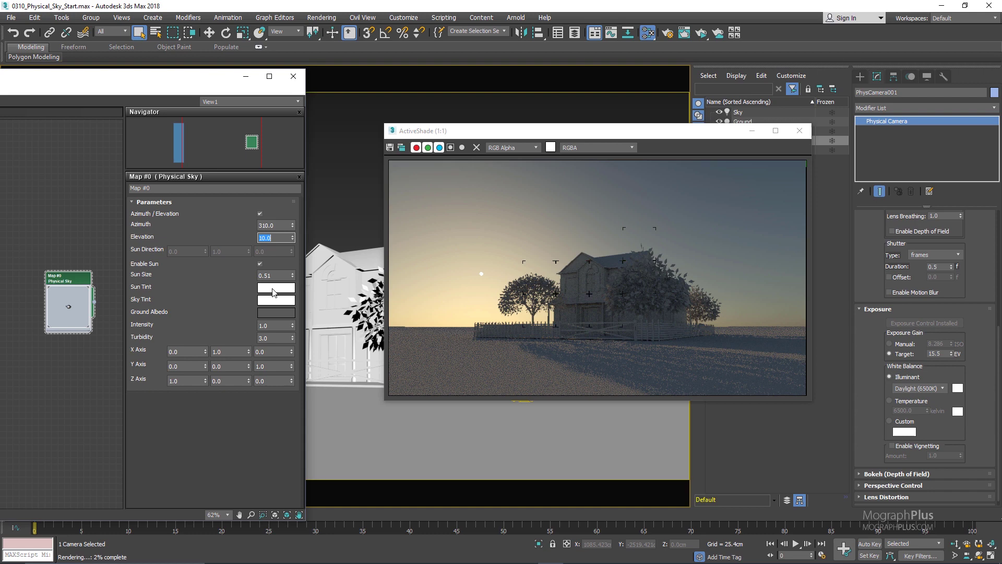
type("20")
key("Return")
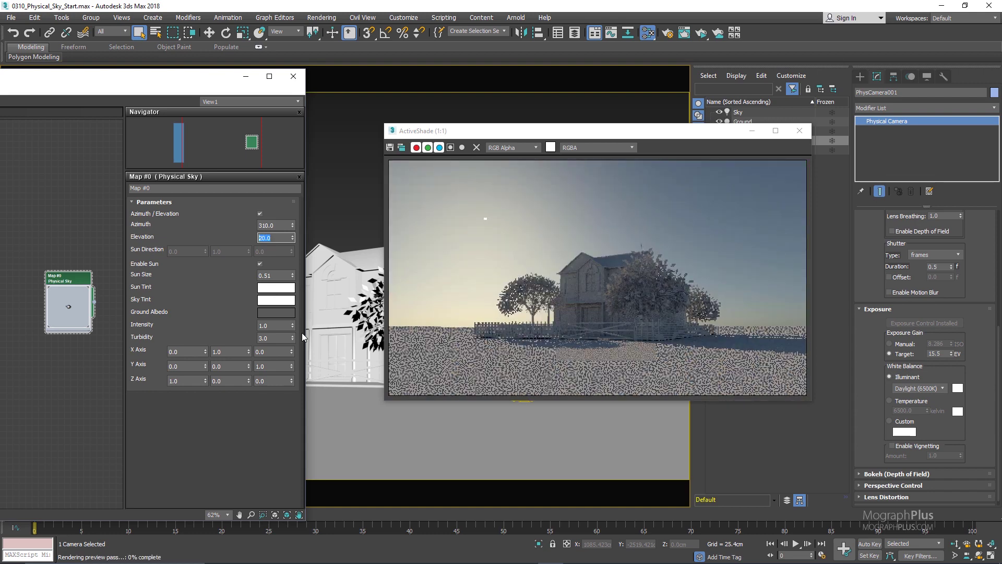
type("5")
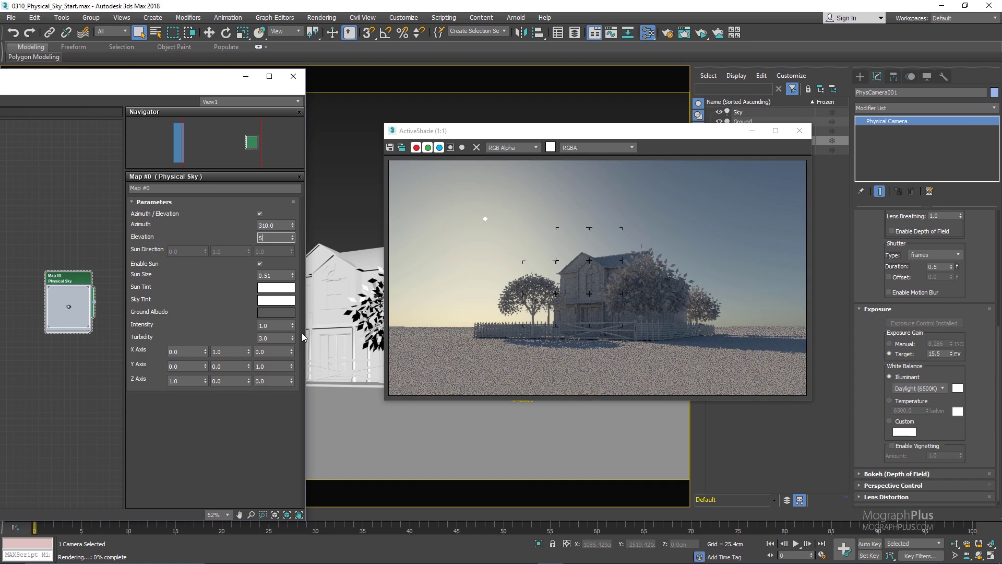
key("Return")
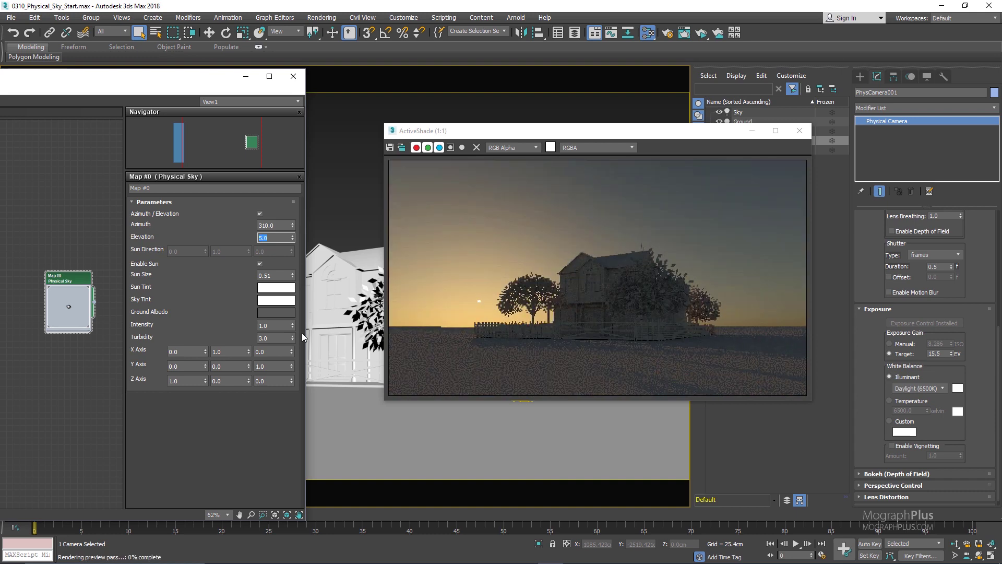
type("90")
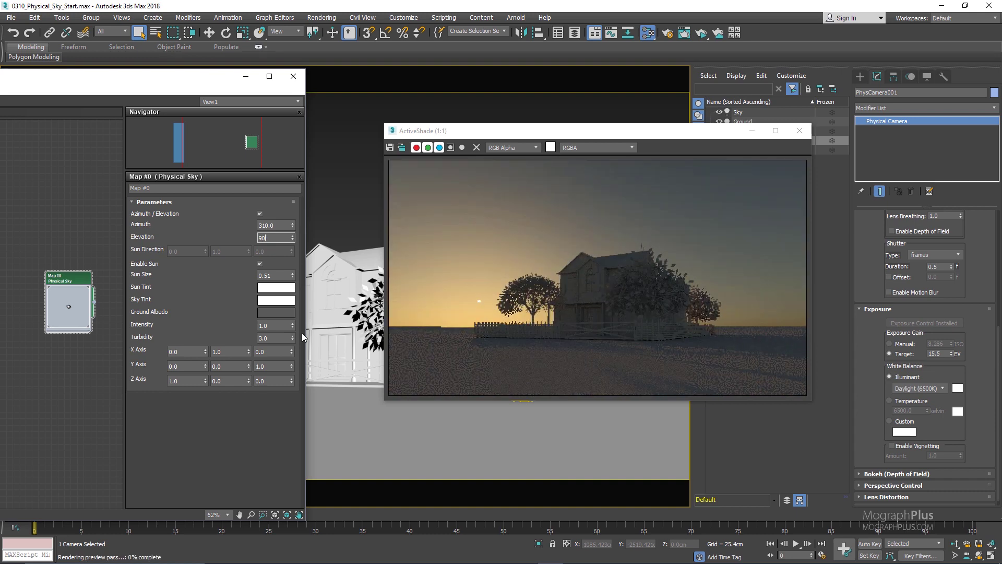
key("Return")
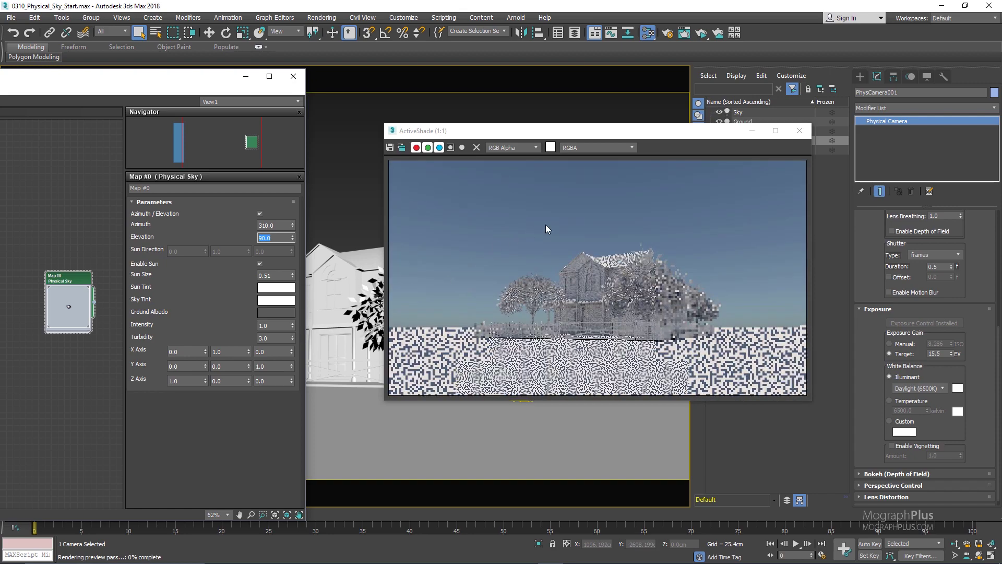
left_click(275, 237)
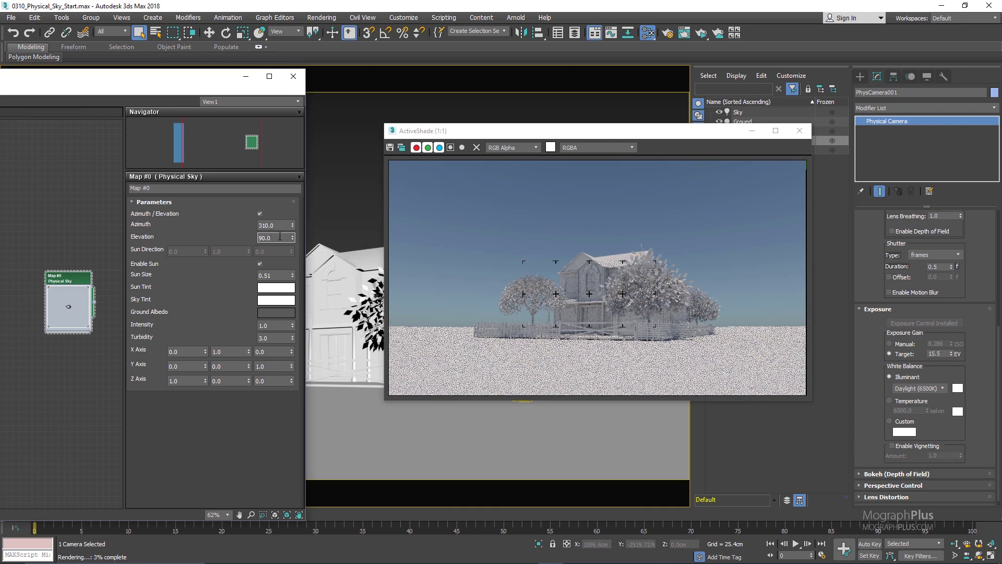
double_click(280, 236)
key("Return")
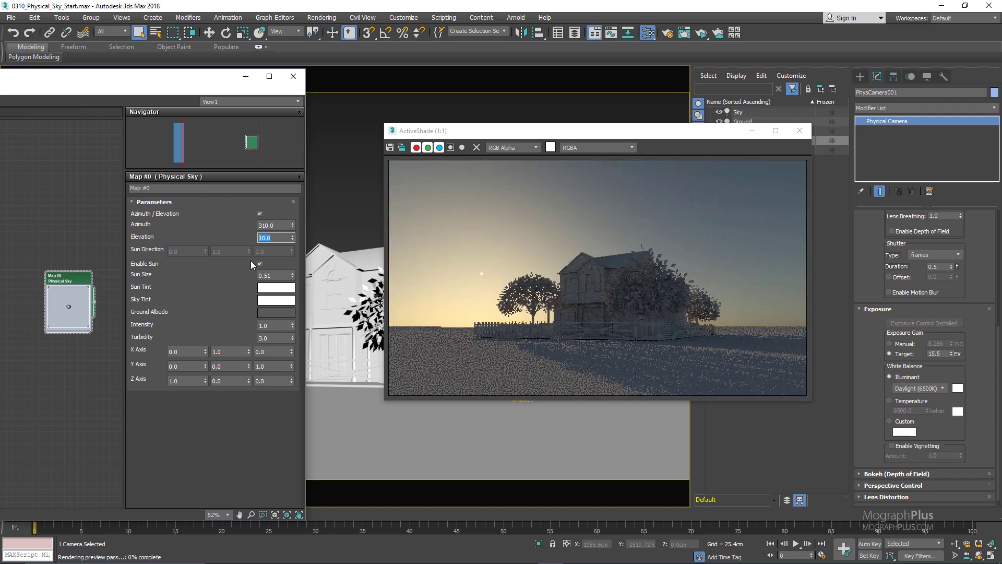
type("5")
key("Return")
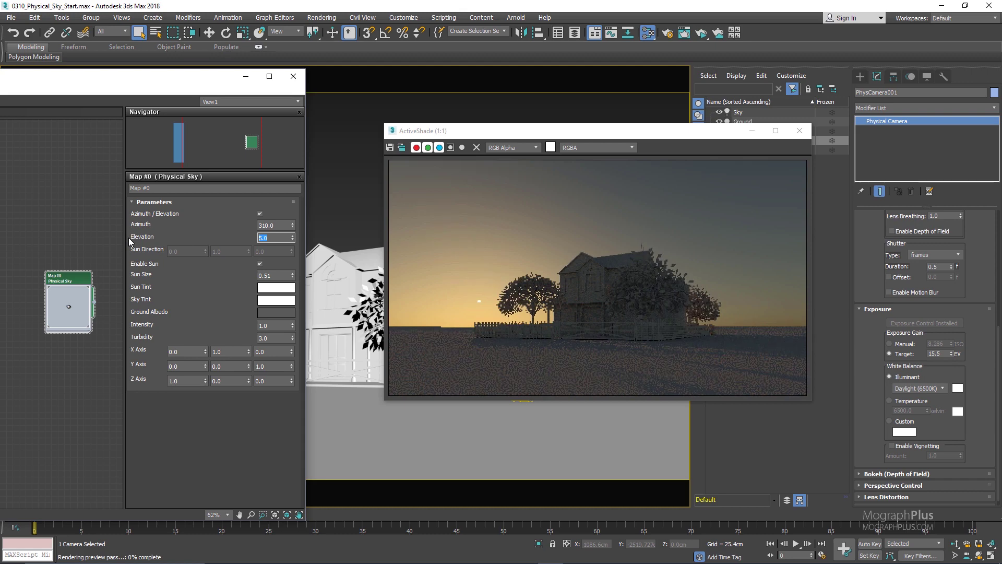
Step: Try sun azimuths of 30, 120 and 310, finishing at 305
left_click(267, 225)
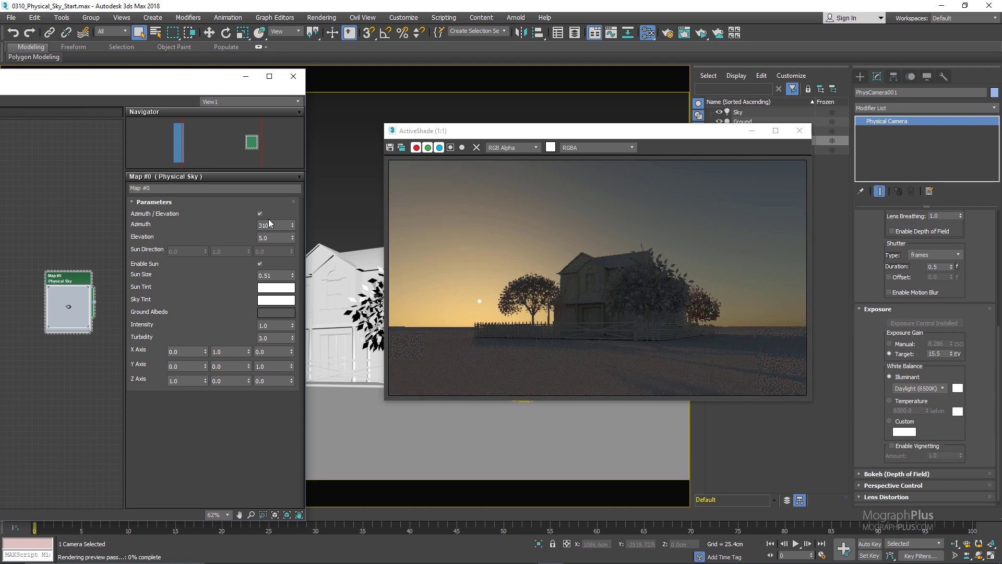
double_click(268, 225)
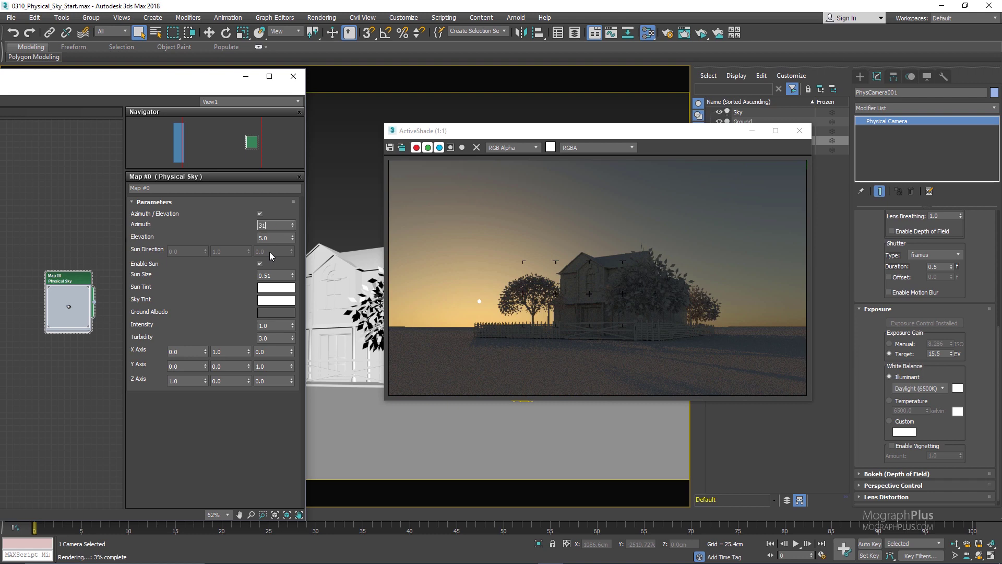
type("30")
key("Return")
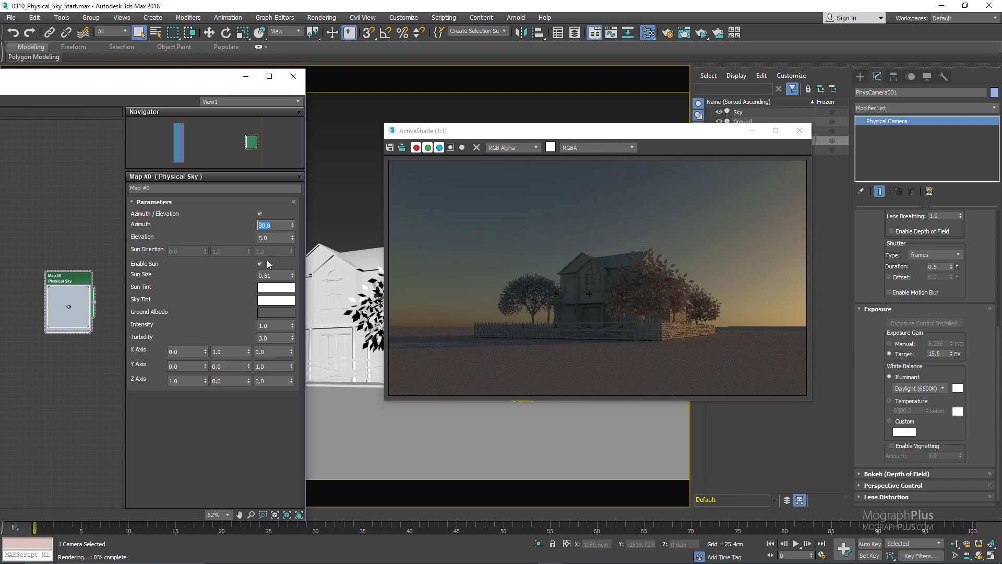
type("120")
key("Return")
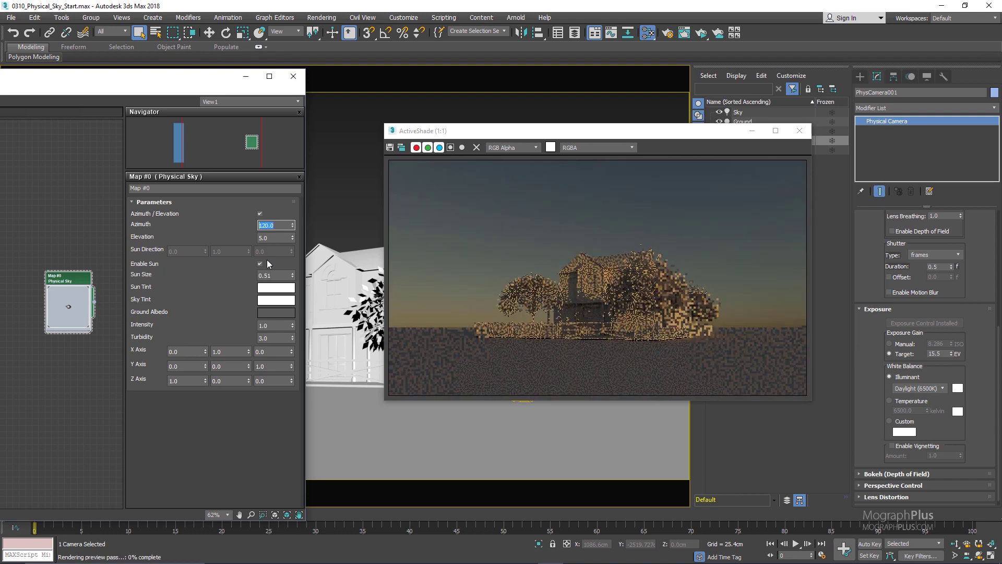
type("310")
key("Return")
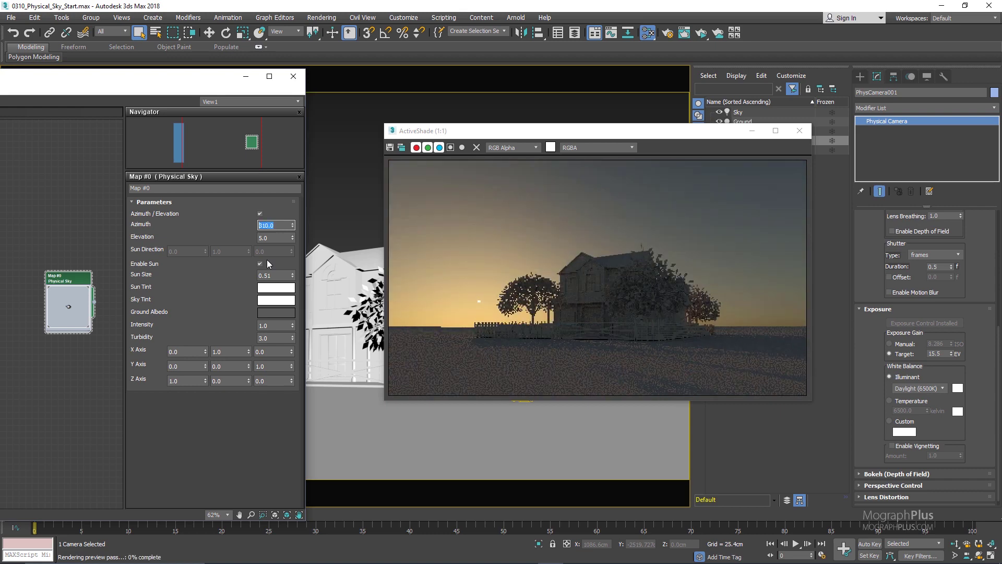
type("305")
key("Return")
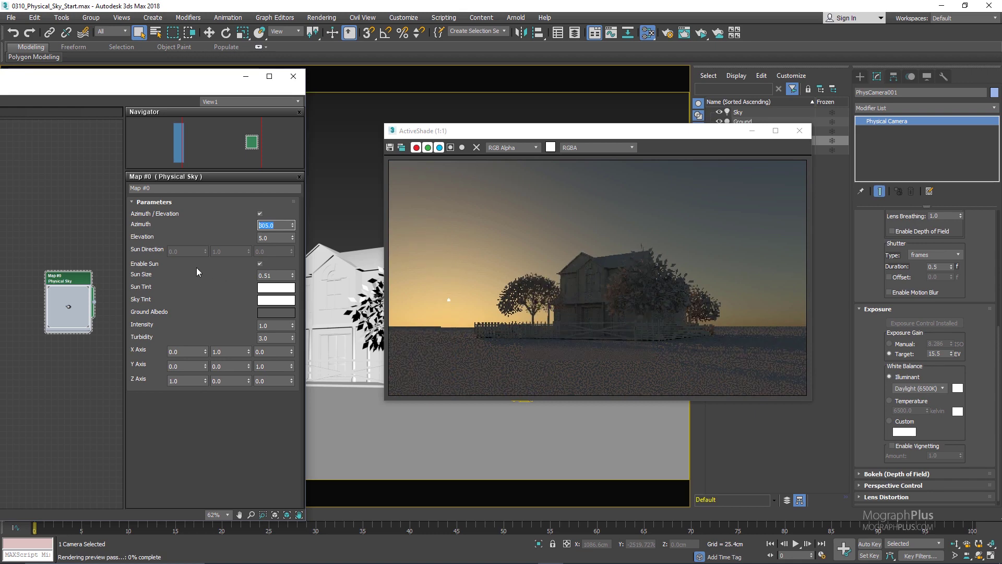
Step: Toggle Azimuth/Elevation placement off and on, then uncheck Enable Sun in Physical Sky
left_click(156, 283)
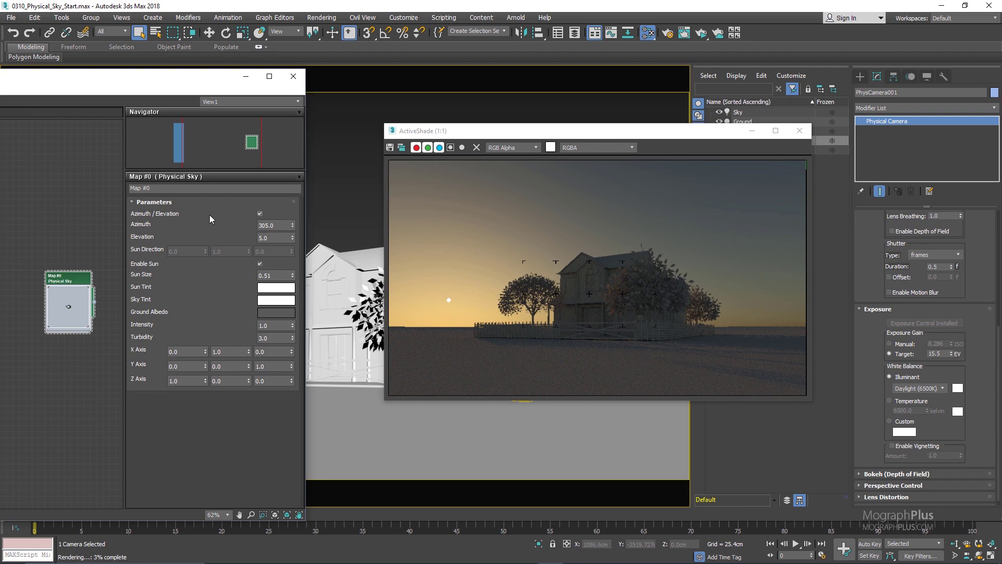
left_click(260, 213)
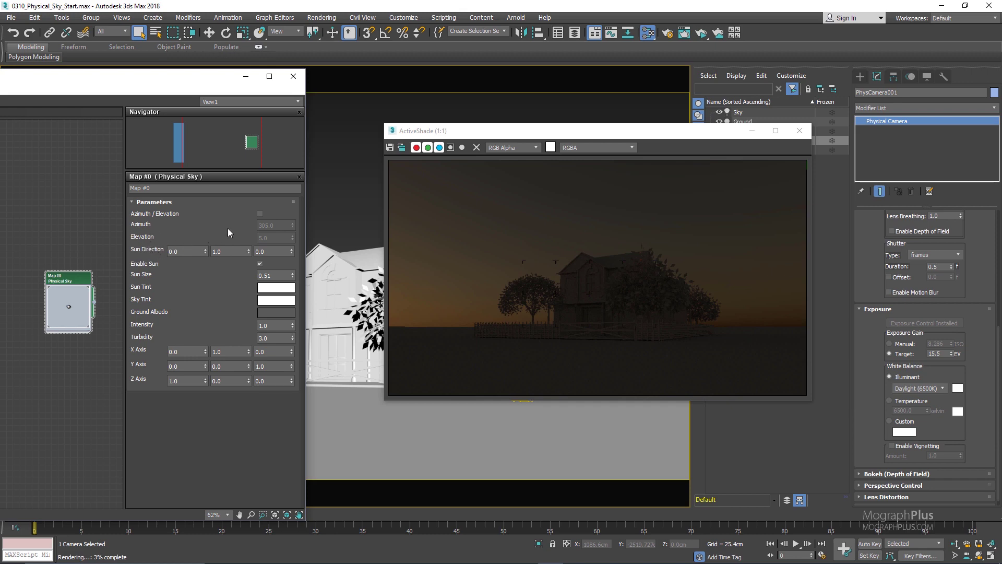
left_click(262, 214)
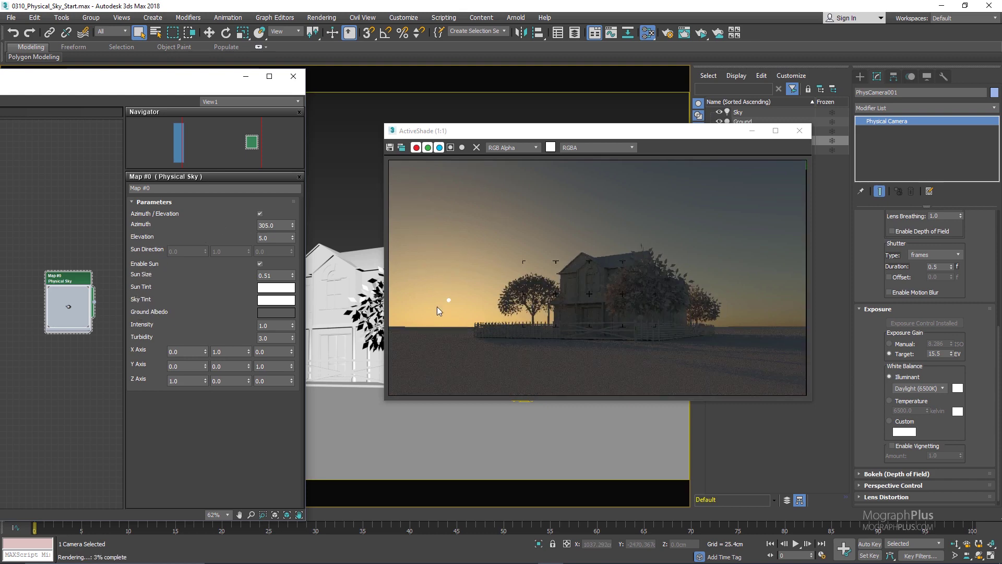
left_click(259, 265)
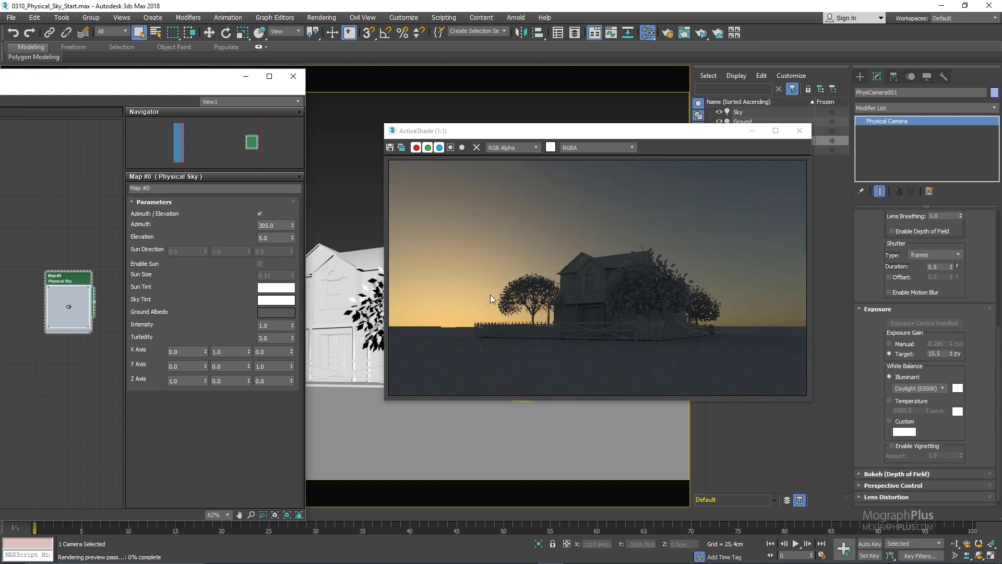
Step: Re-enable the sun, try a Sun Size of 5, then set it to 1.0
left_click(260, 264)
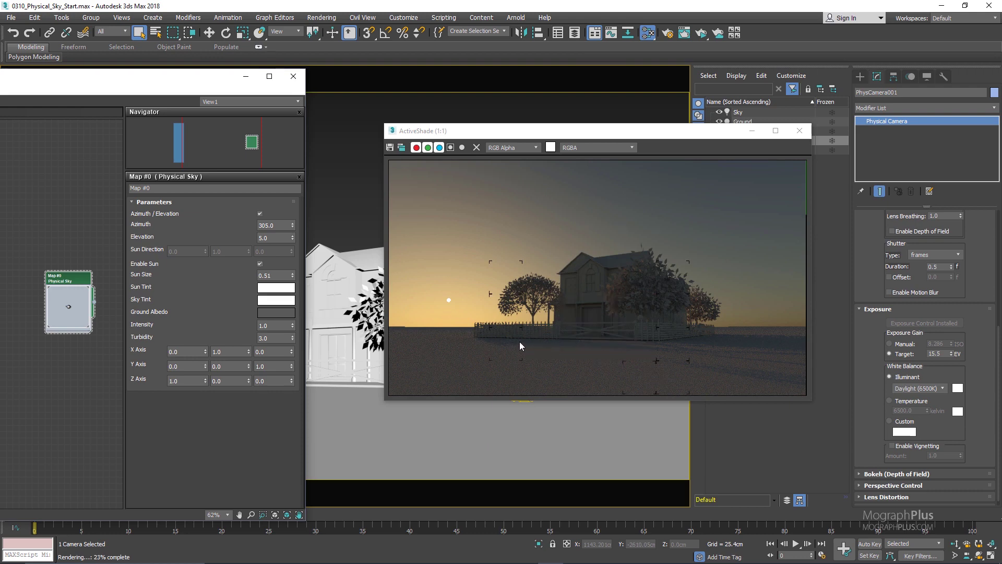
left_click(277, 277)
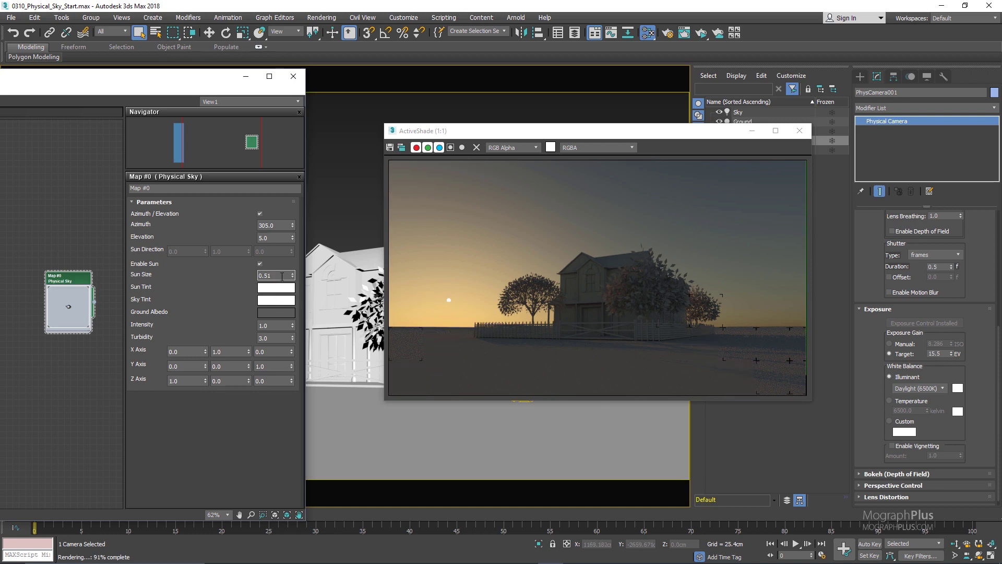
double_click(282, 277)
type("5")
key("Return")
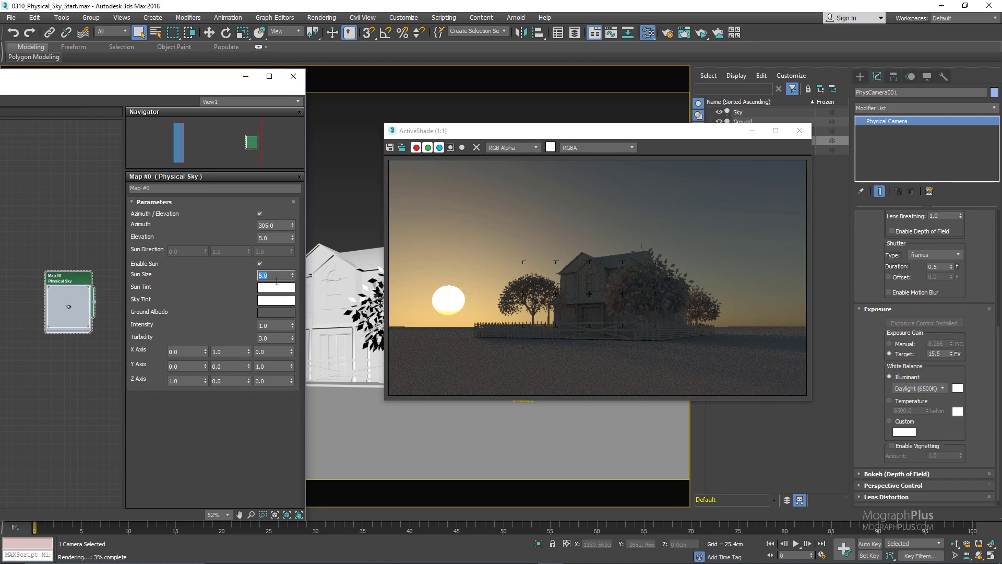
type("1")
key("Return")
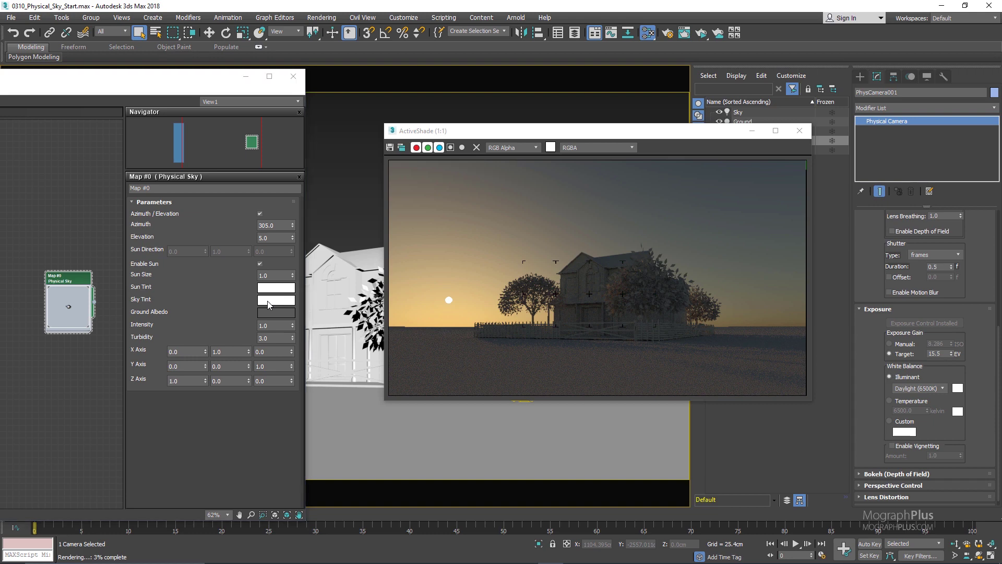
Step: Set the Sky Tint's hue and saturation to a strong magenta-purple and confirm
left_click(268, 302)
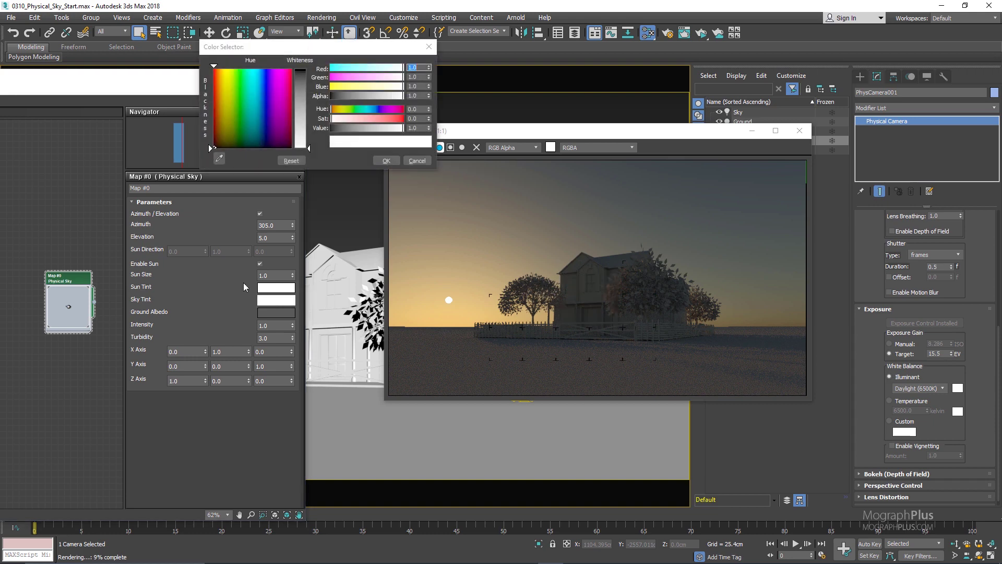
left_click(378, 110)
left_click_drag(379, 119, 340, 118)
left_click(352, 119)
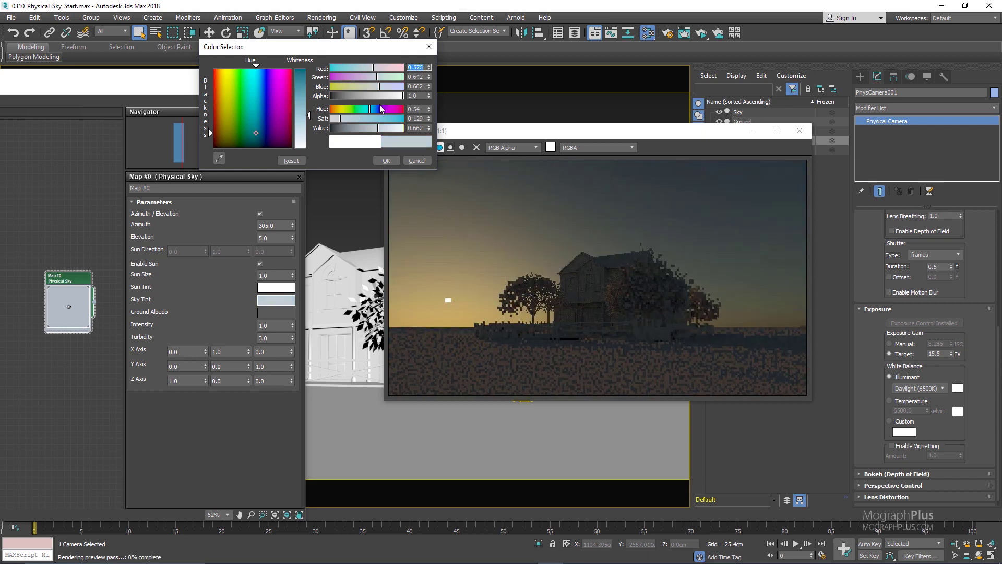
left_click(397, 108)
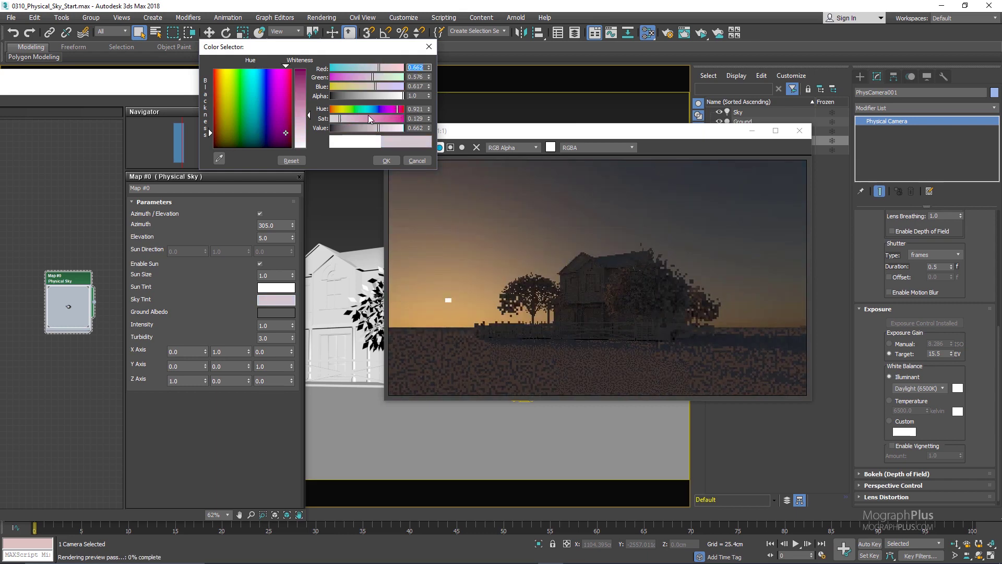
left_click_drag(346, 122, 388, 120)
left_click(388, 109)
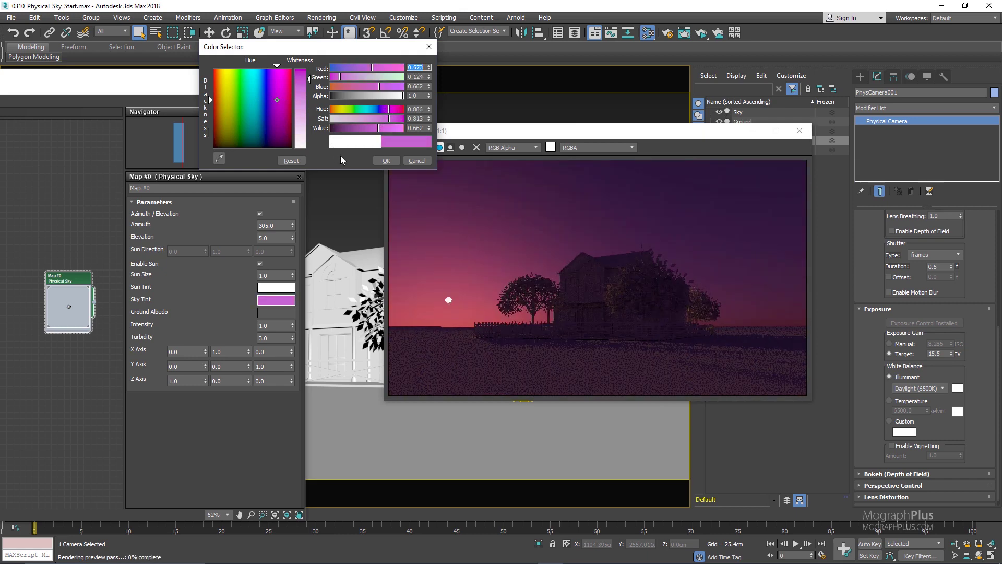
left_click(386, 160)
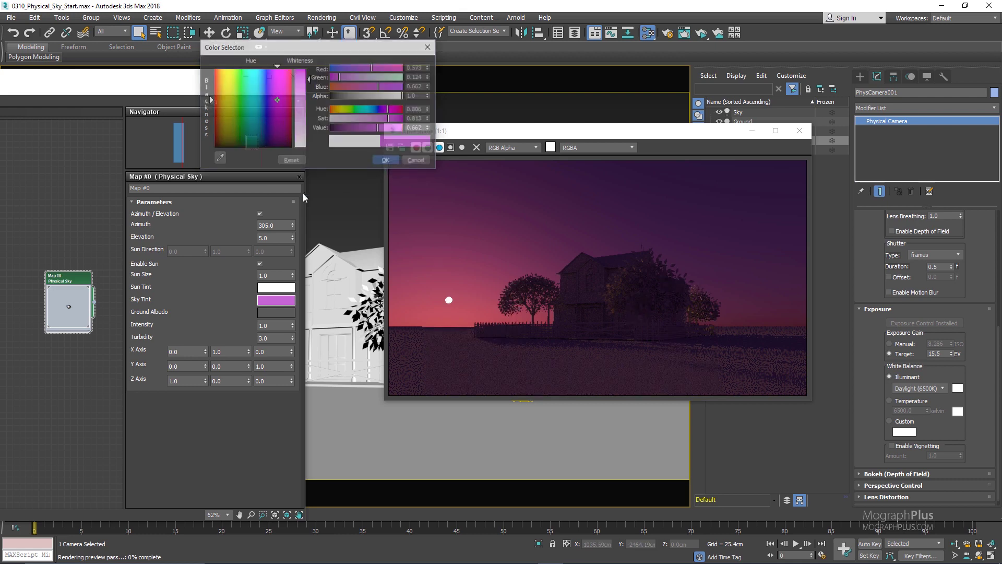
Step: Push the Sun Tint's hue, saturation and value toward a bright blue, then close the Color Selector
left_click(277, 291)
left_click(372, 109)
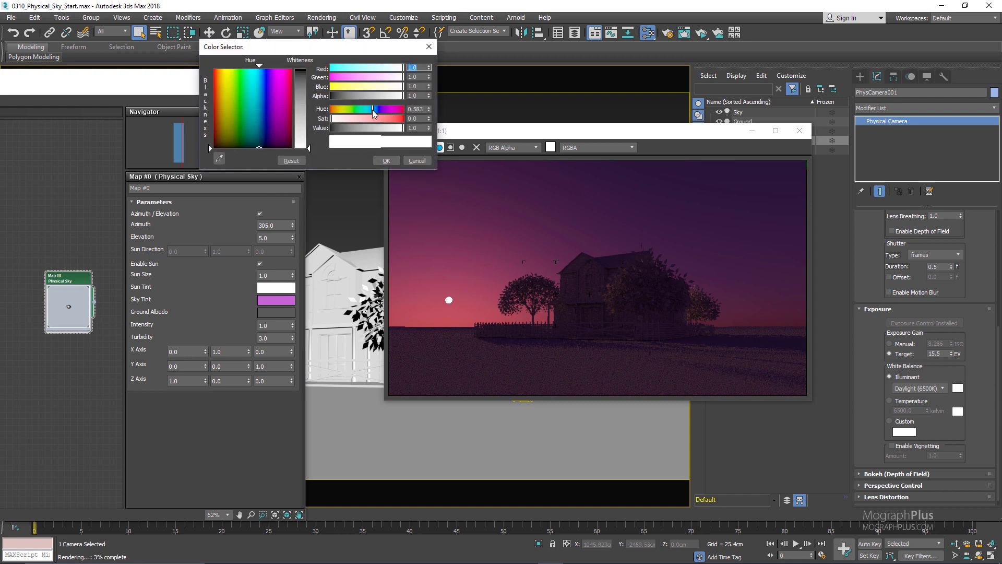
left_click(392, 119)
left_click(383, 128)
left_click(396, 128)
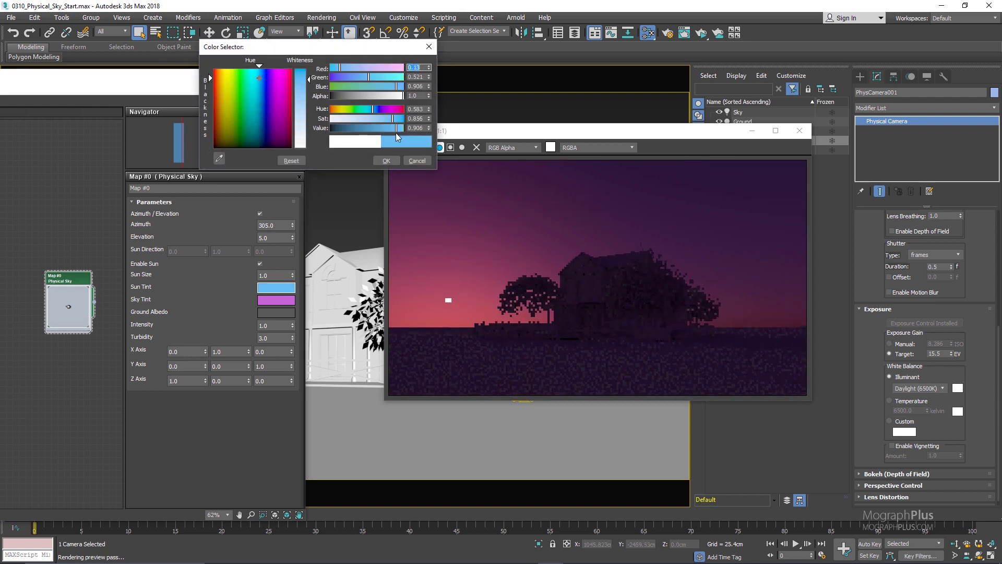
left_click(403, 118)
left_click(403, 128)
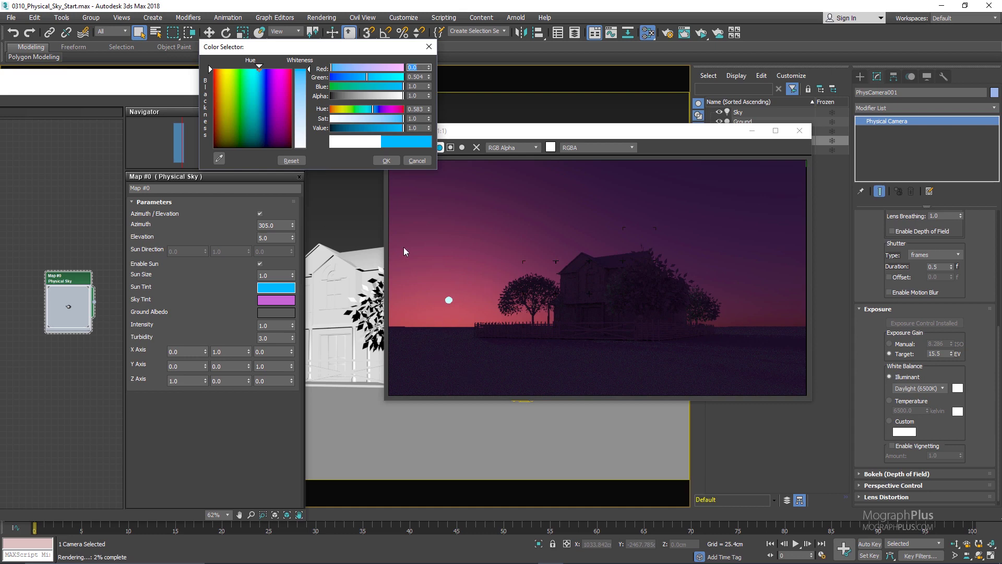
left_click(417, 159)
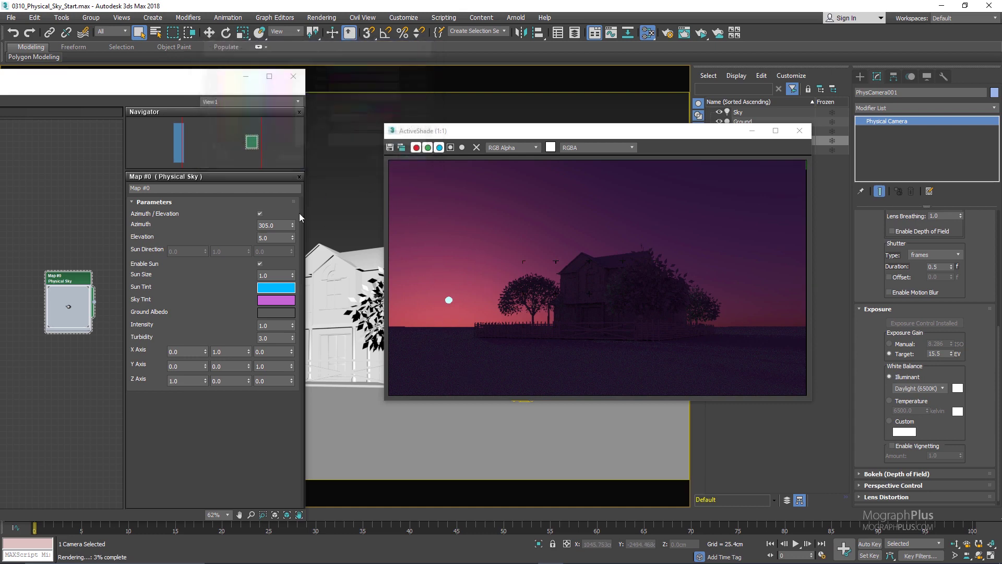
Step: Reset Sun Tint and Sky Tint to white, then raise the Ground Albedo value toward white
left_click(270, 289)
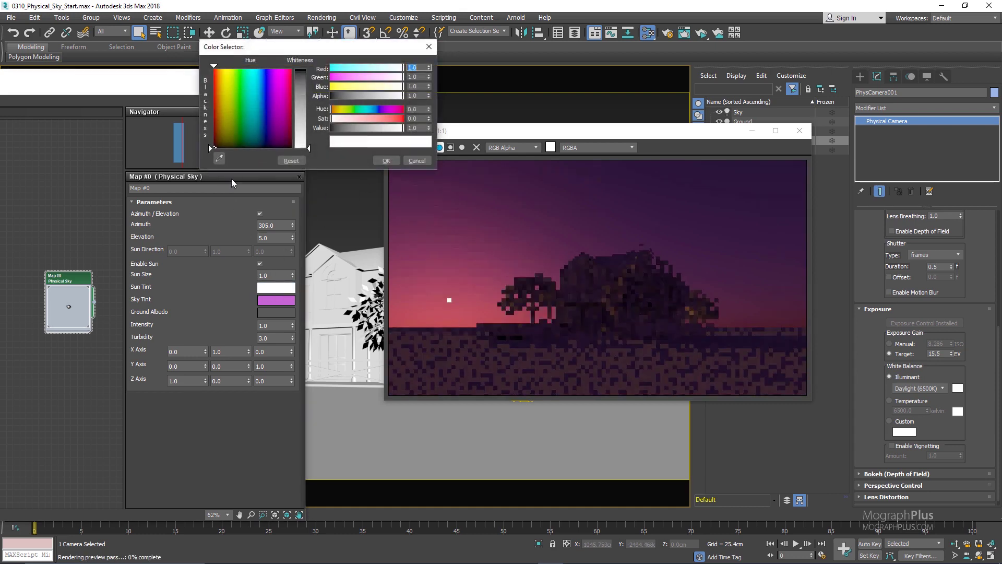
left_click(384, 158)
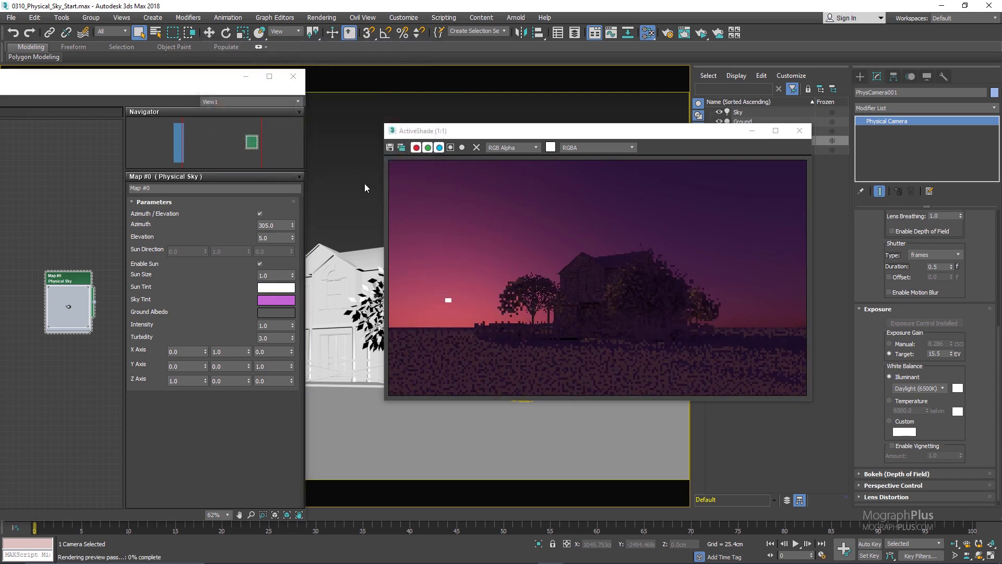
left_click(276, 300)
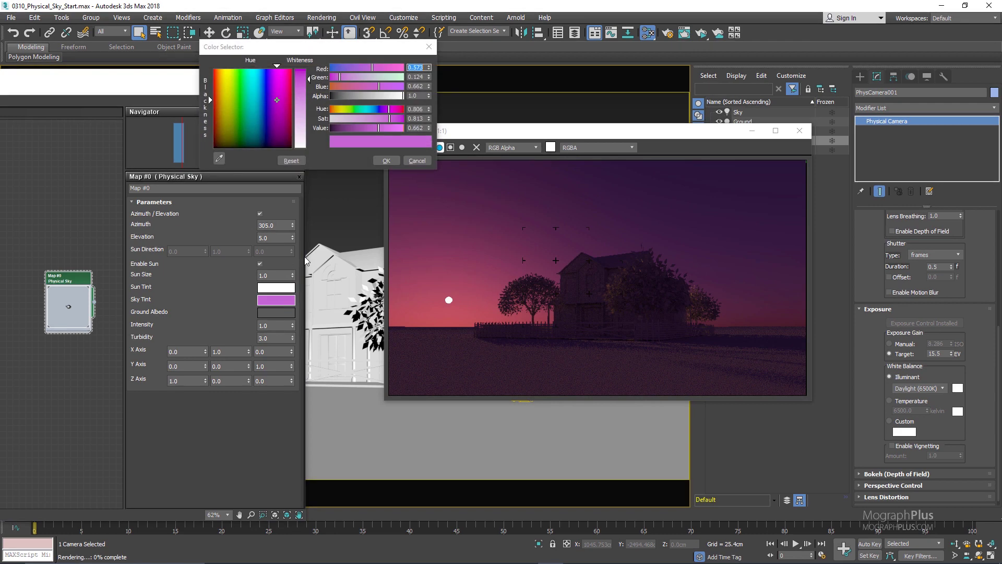
left_click_drag(320, 121, 328, 119)
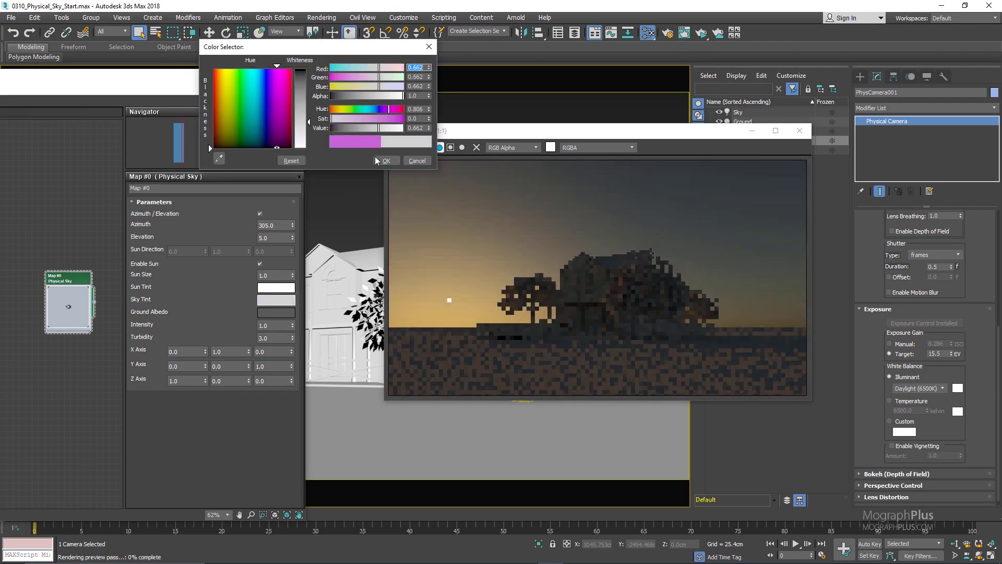
left_click_drag(388, 127, 405, 128)
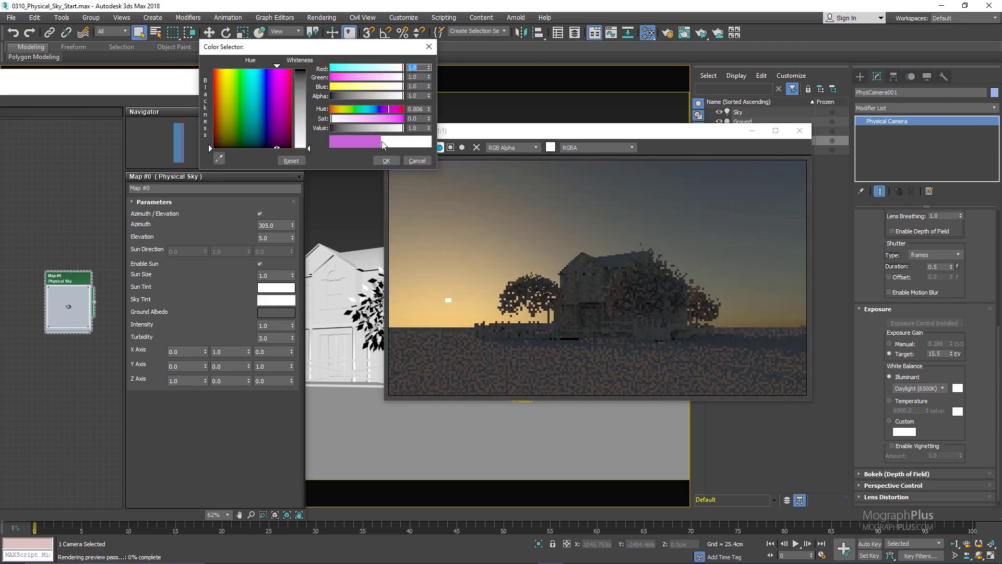
left_click(386, 160)
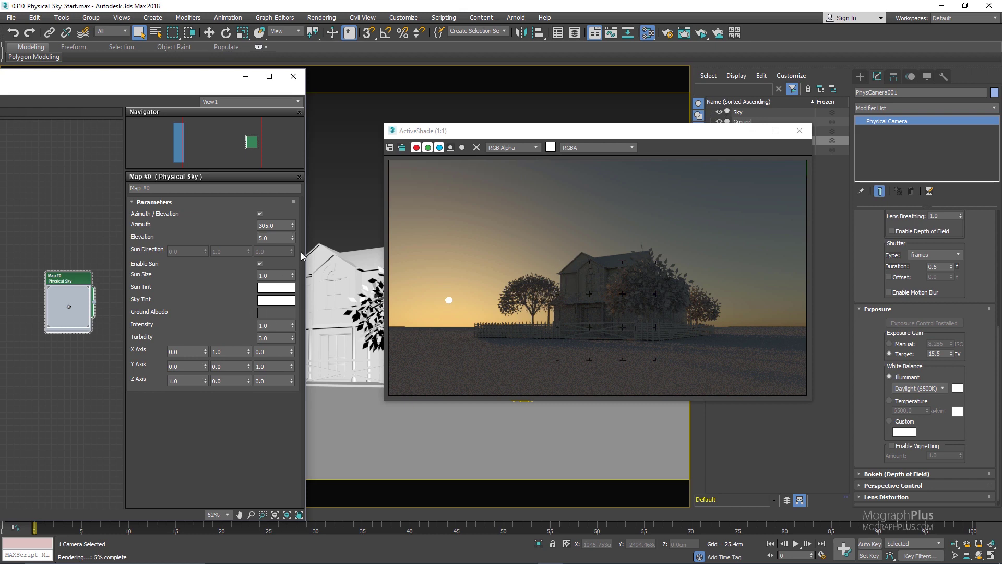
left_click(274, 312)
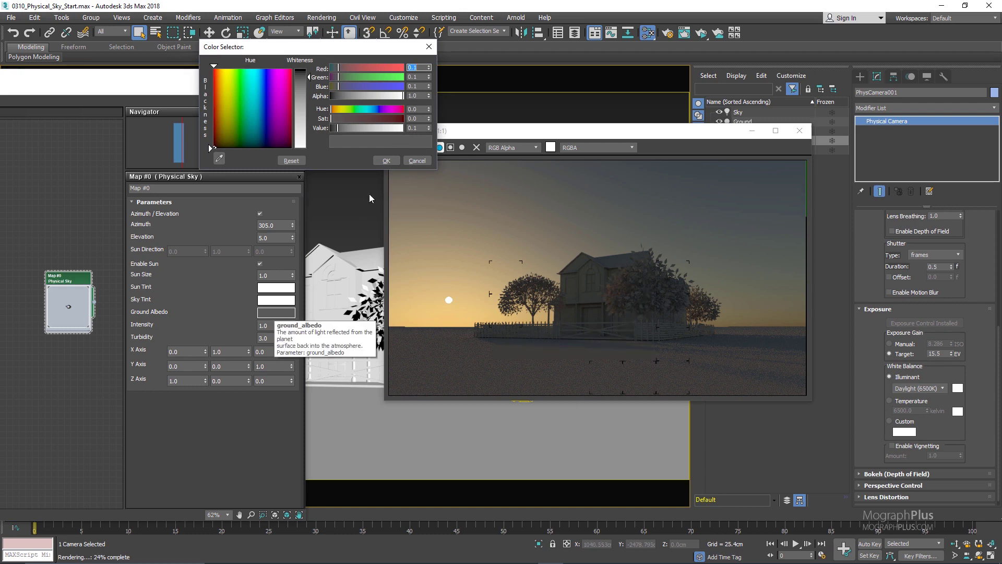
left_click(387, 128)
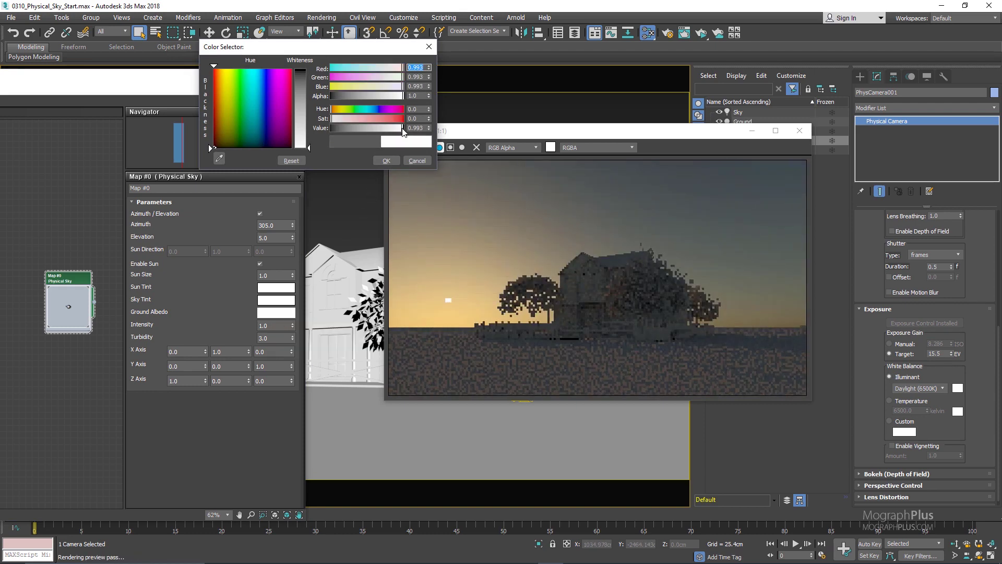
Step: Undo the lighter Ground Albedo and try a Physical Sky intensity of 3
left_click(386, 161)
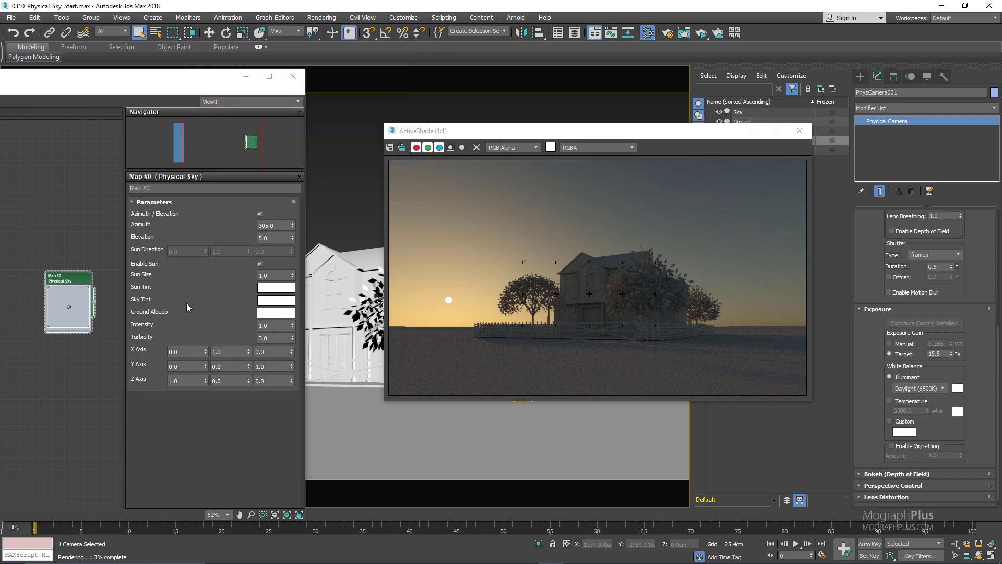
key("ctrl+z")
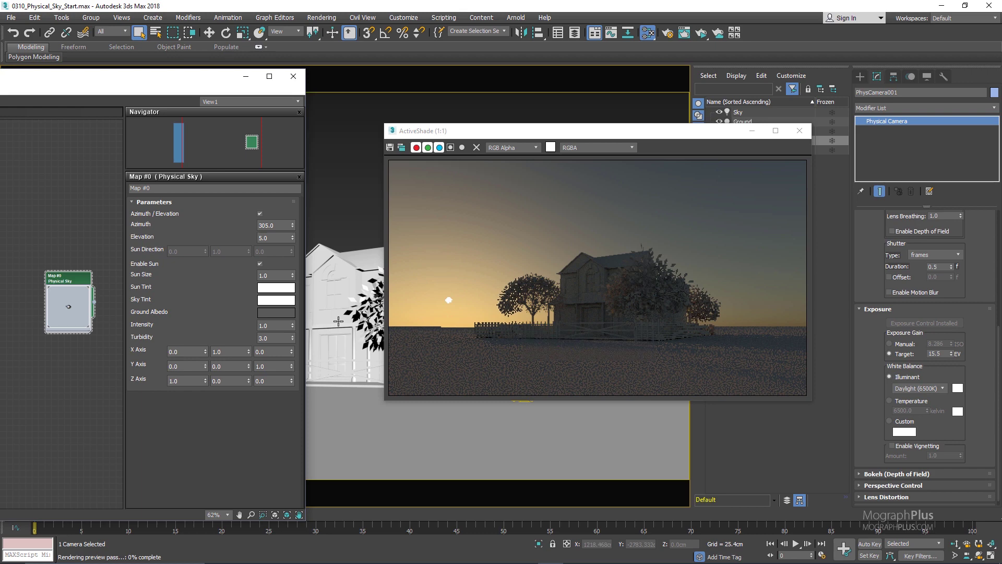
left_click(266, 325)
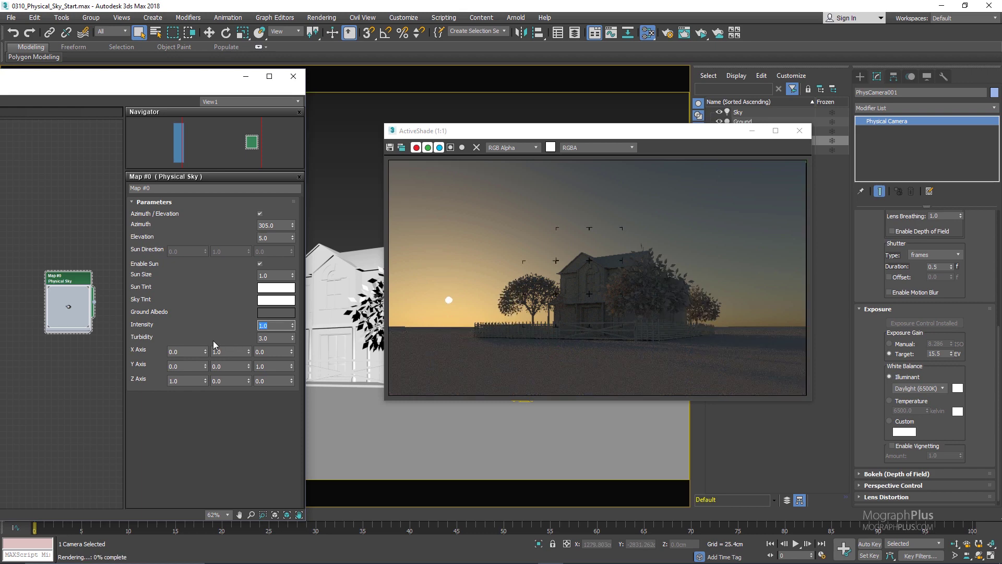
type("3")
key("Return")
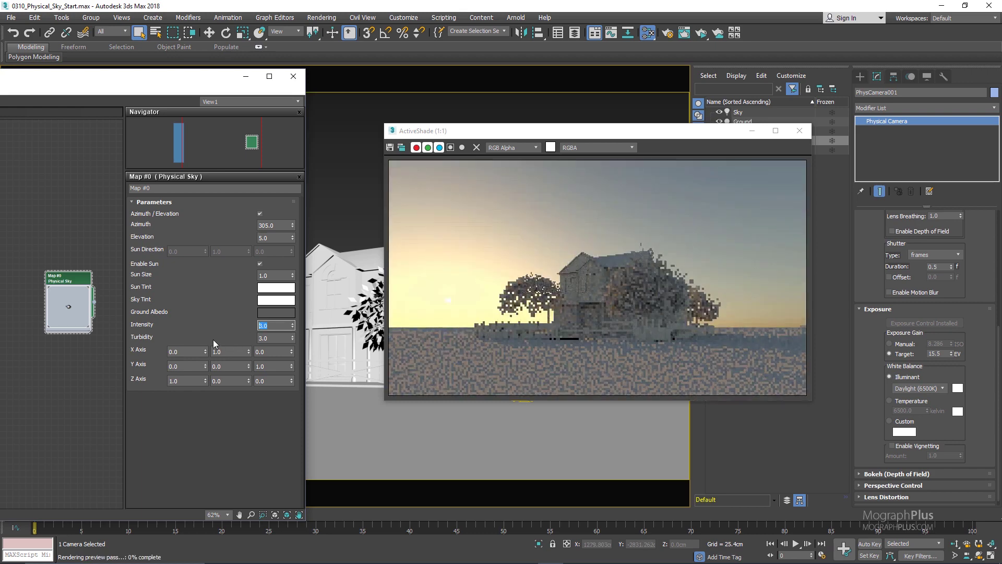
Step: Test sky intensities 0.5 and 0.1, then return Intensity to 1.0
type("1")
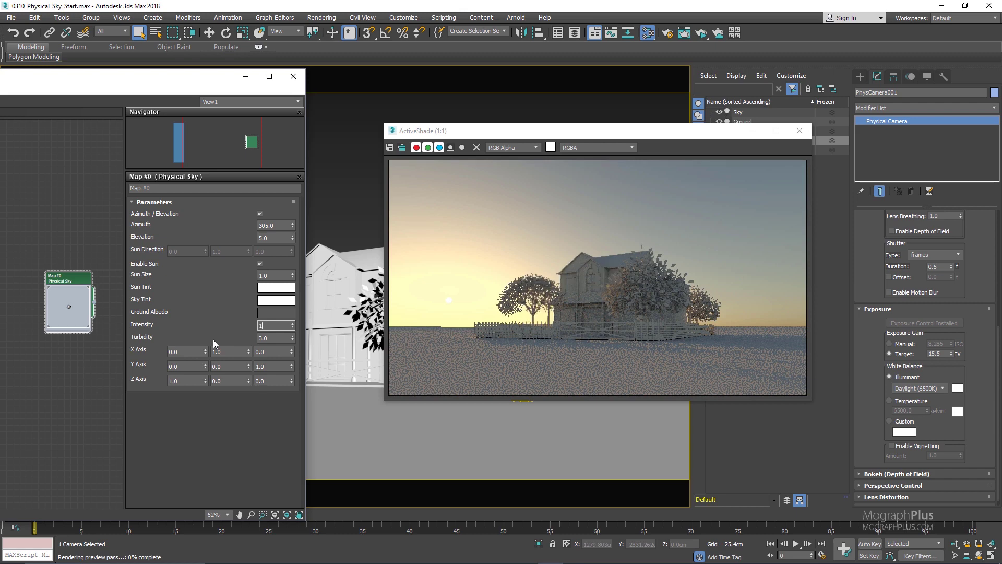
key("BackSpace")
type(".")
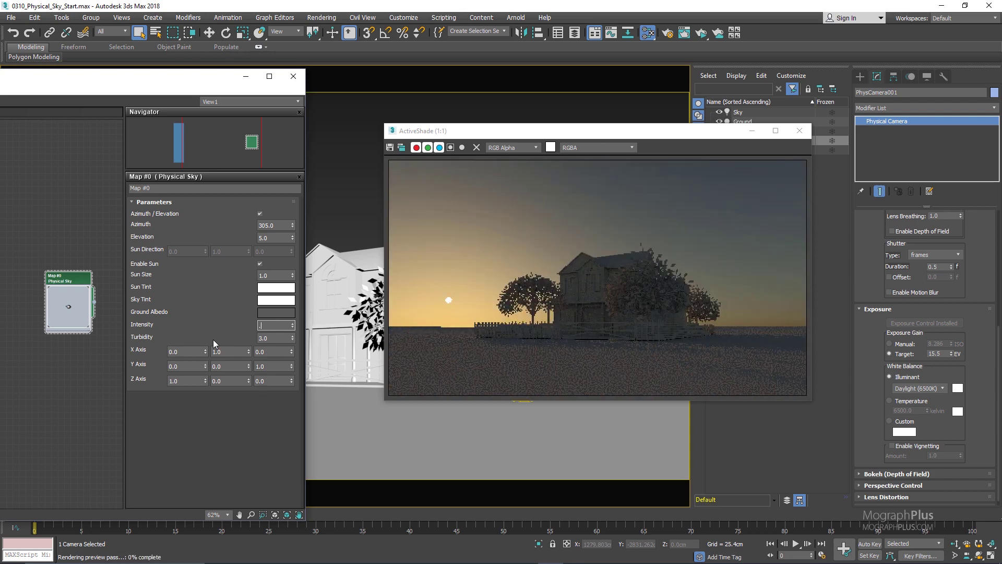
type("5")
key("Return")
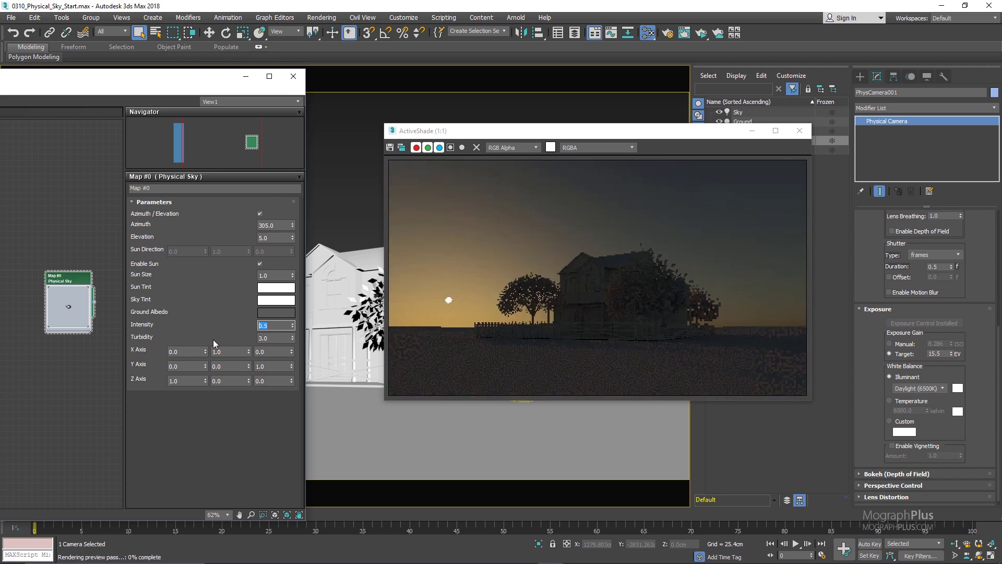
type(".1")
key("Return")
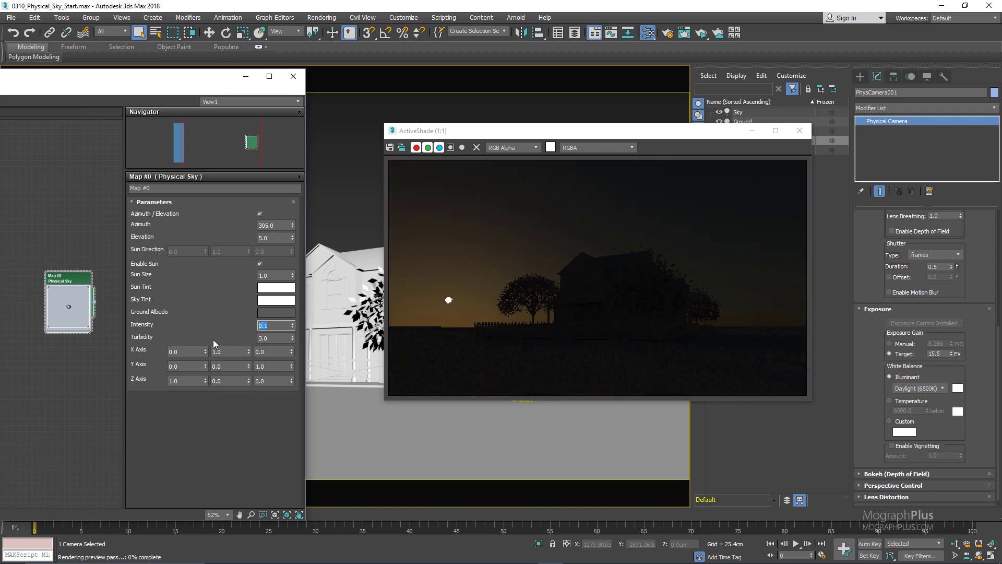
type("1")
key("Return")
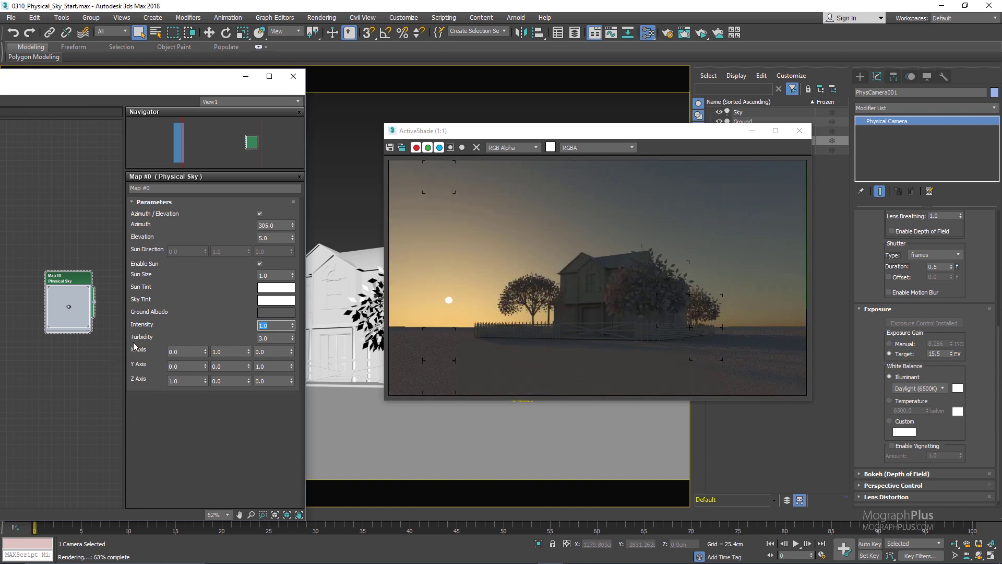
Step: Try Turbidity values 6, 10, 3 and 1, then settle Turbidity at 7.0
double_click(270, 338)
type("6")
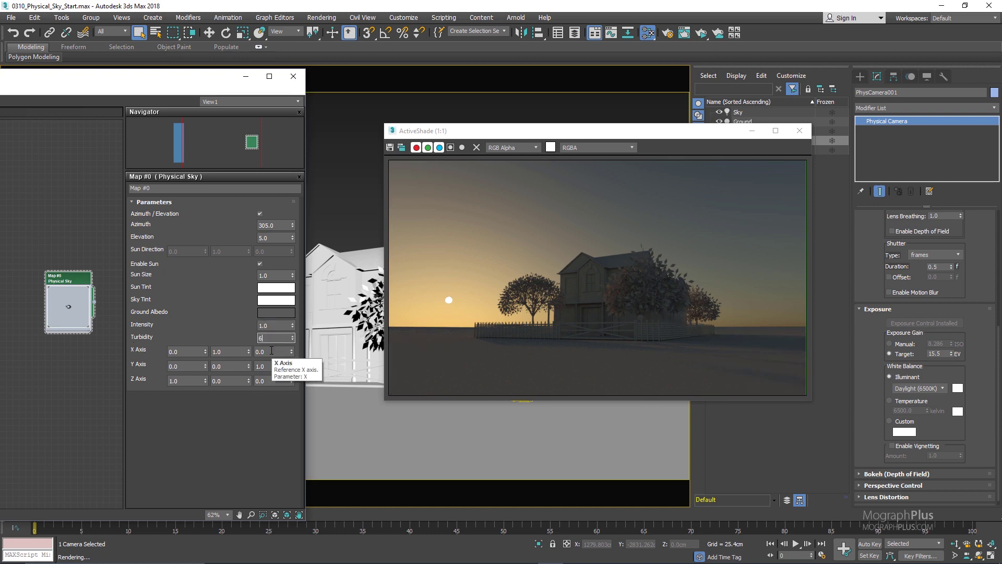
key("Return")
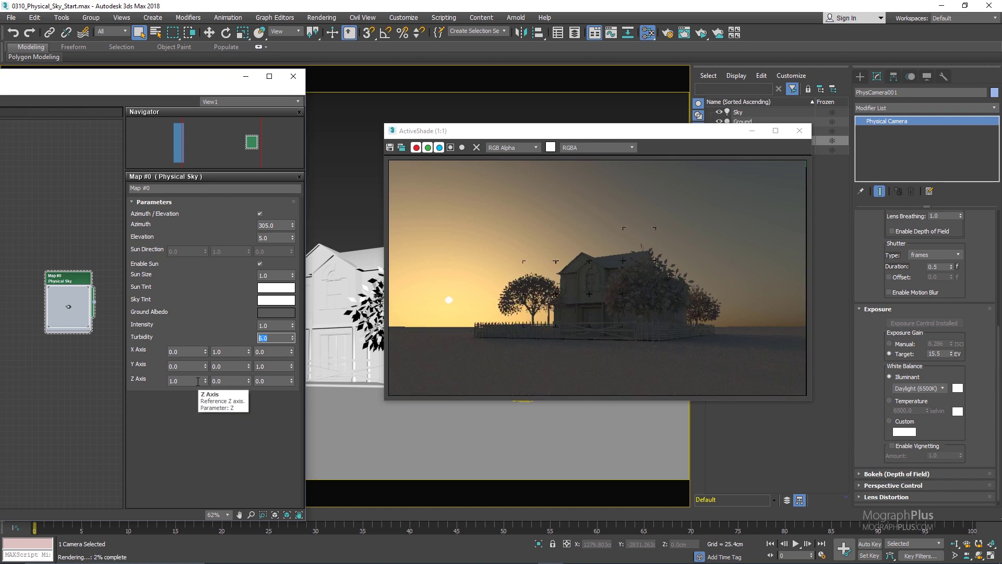
type("10")
key("Return")
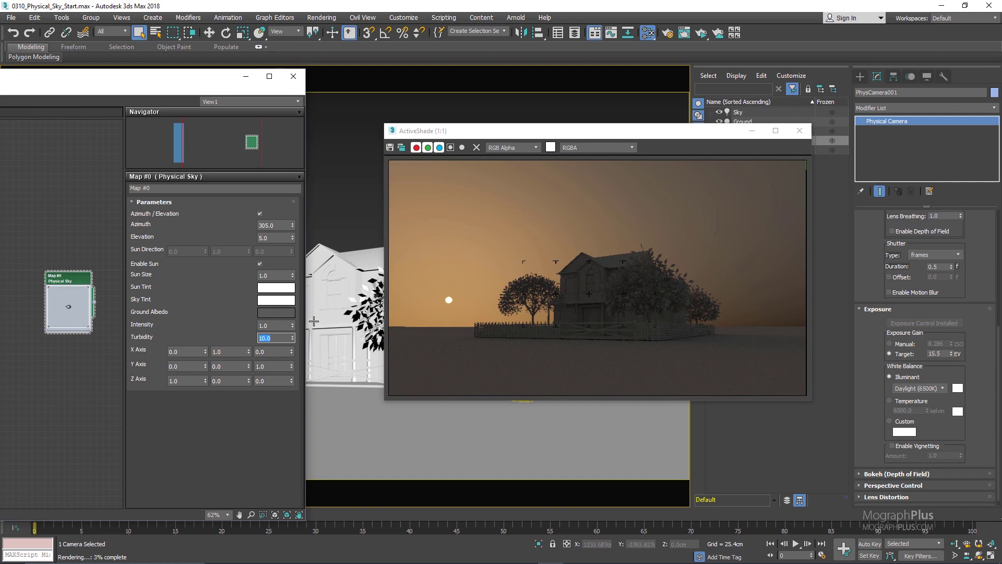
type("3")
key("Return")
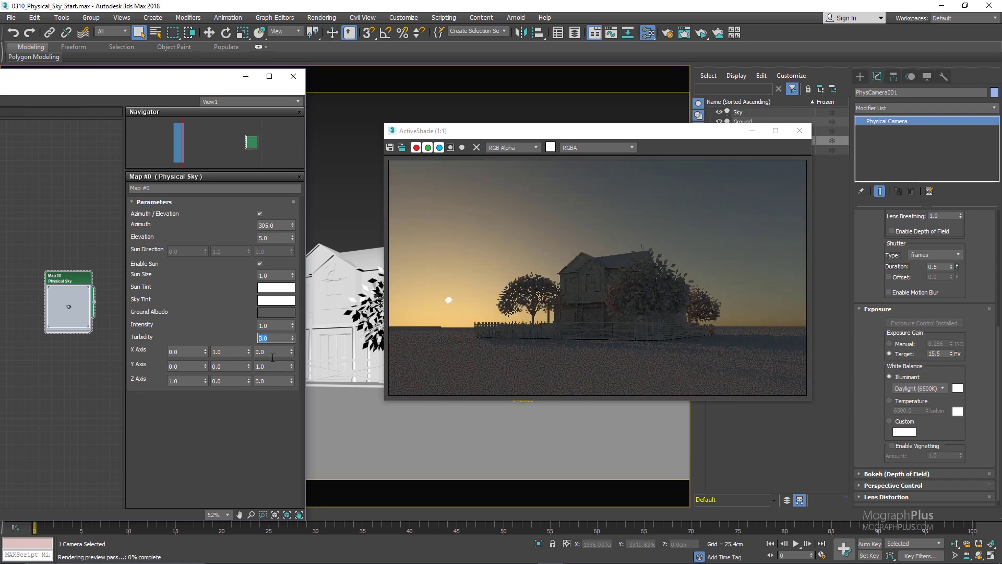
type("1")
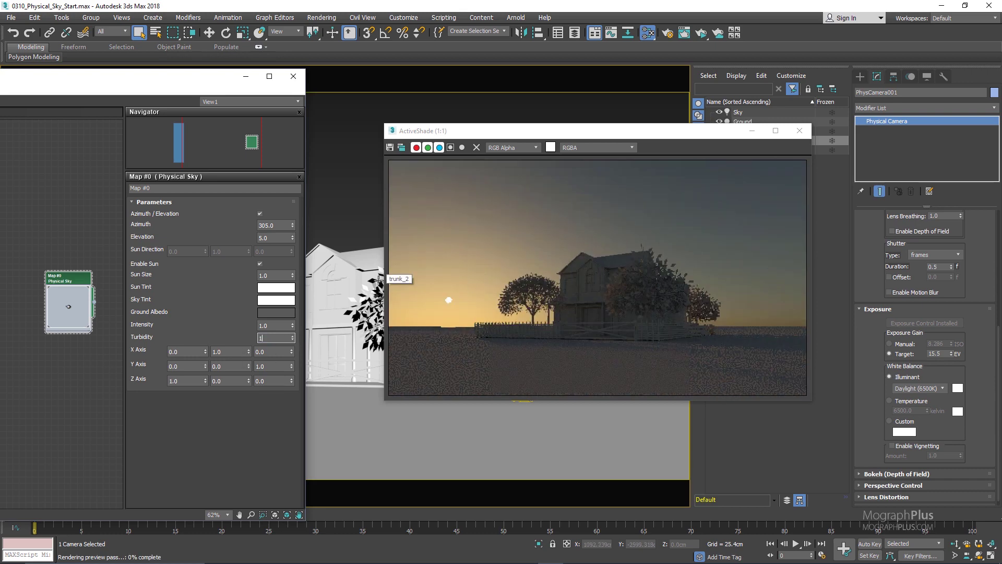
key("Return")
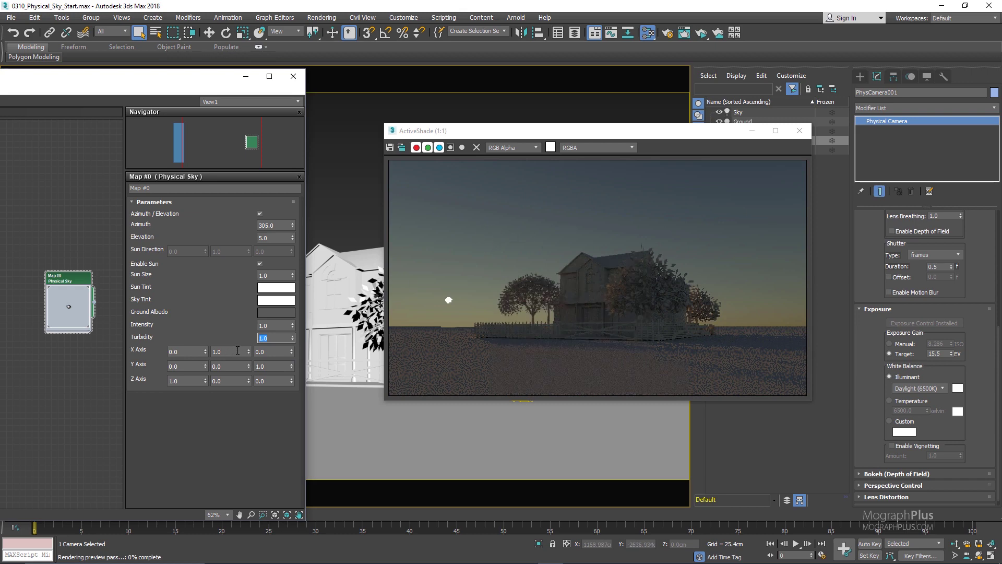
type("7")
key("Return")
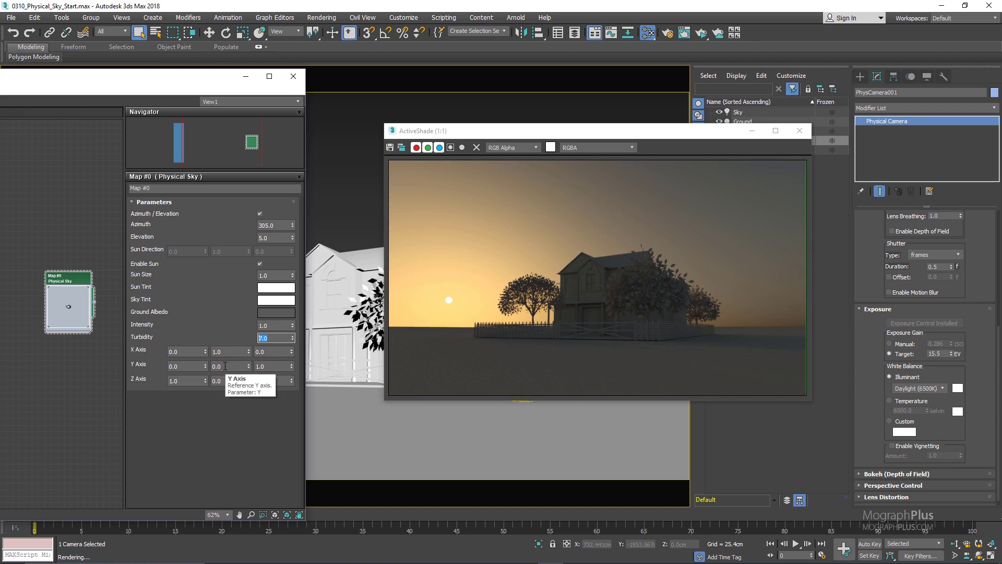
Step: Close the ActiveShade preview and switch off the Sky light
left_click_drag(615, 135, 562, 147)
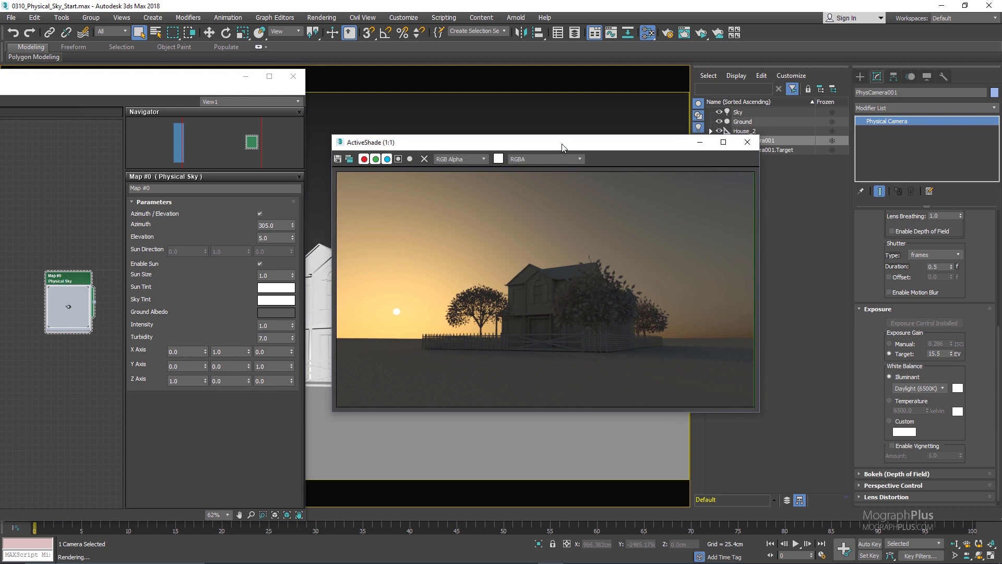
left_click(748, 142)
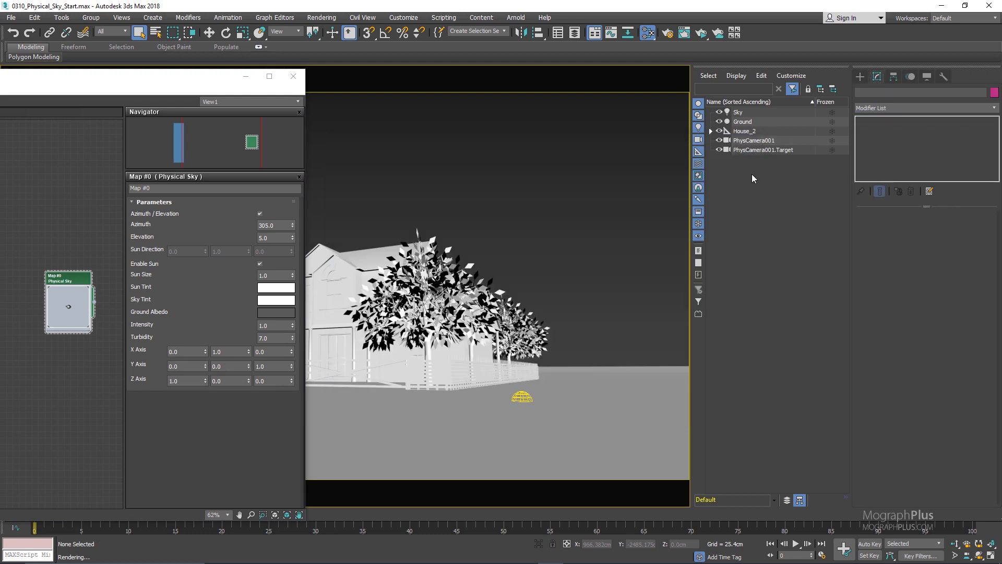
left_click(741, 112)
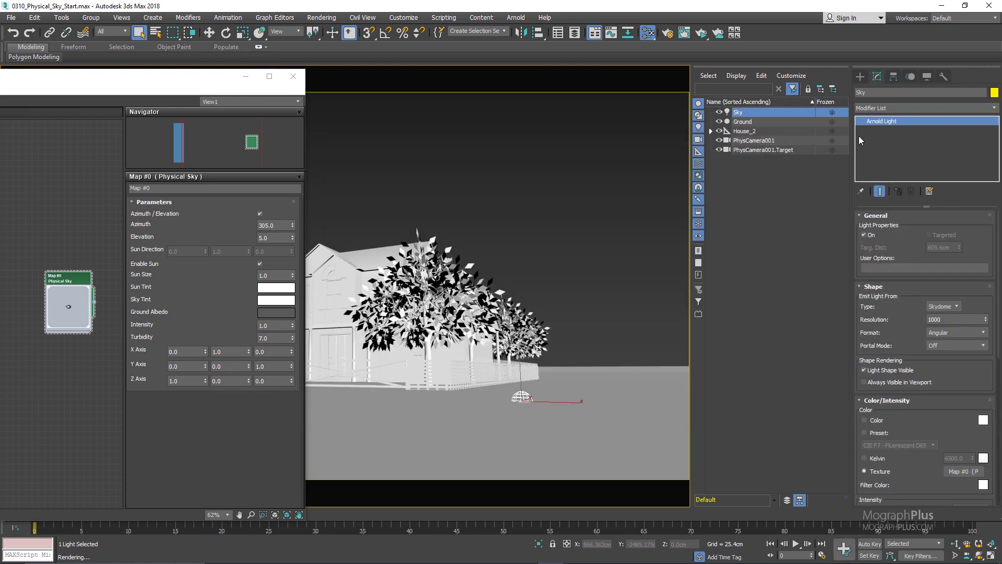
left_click(864, 235)
Step: Instance the Physical Sky map into the Environment Map slot under Rendering > Environment
left_click(322, 18)
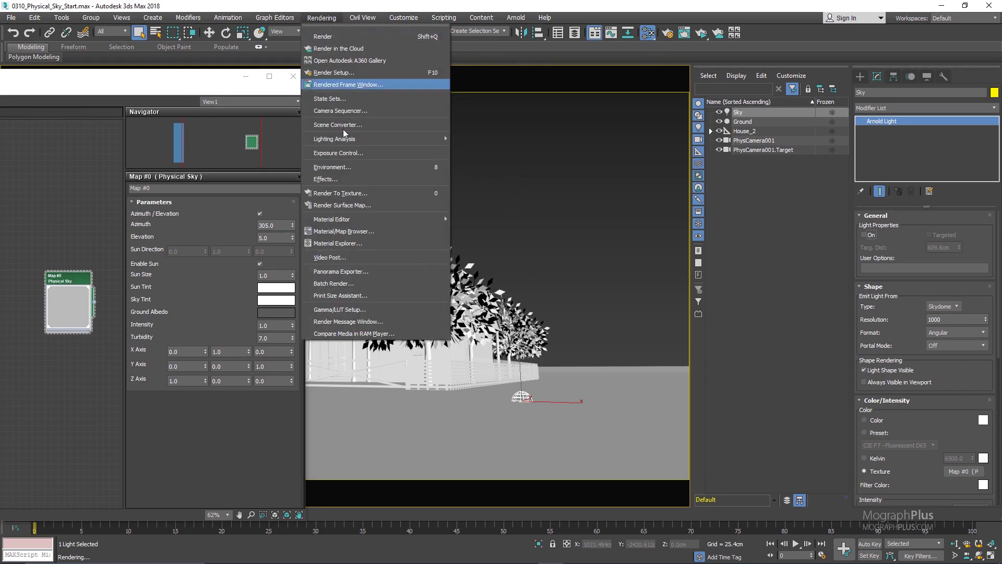
left_click(375, 172)
left_click_drag(662, 155, 587, 96)
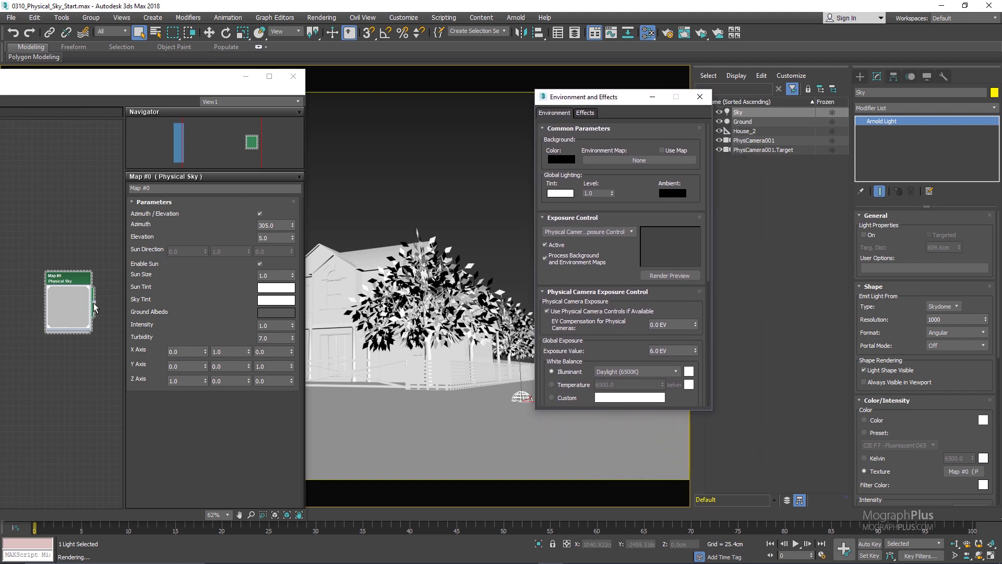
left_click_drag(94, 302, 630, 162)
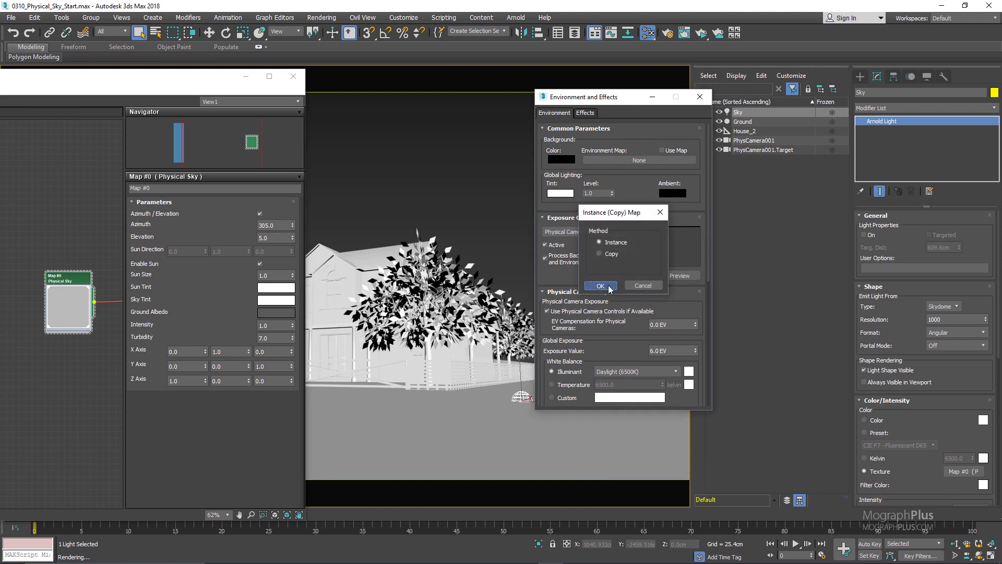
left_click(601, 287)
left_click(700, 96)
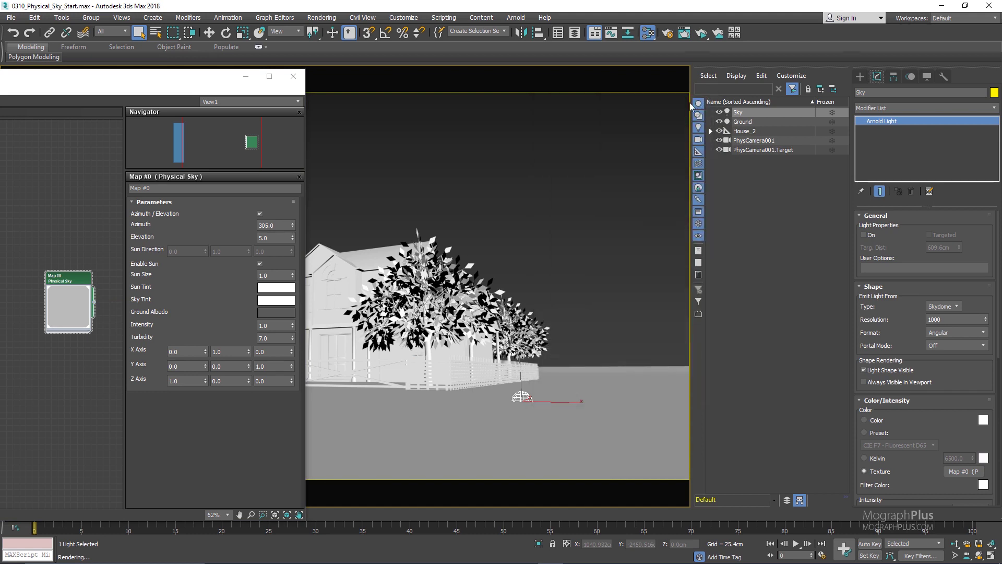
Step: Select PhysCamera001 and start an ActiveShade preview render
left_click(772, 141)
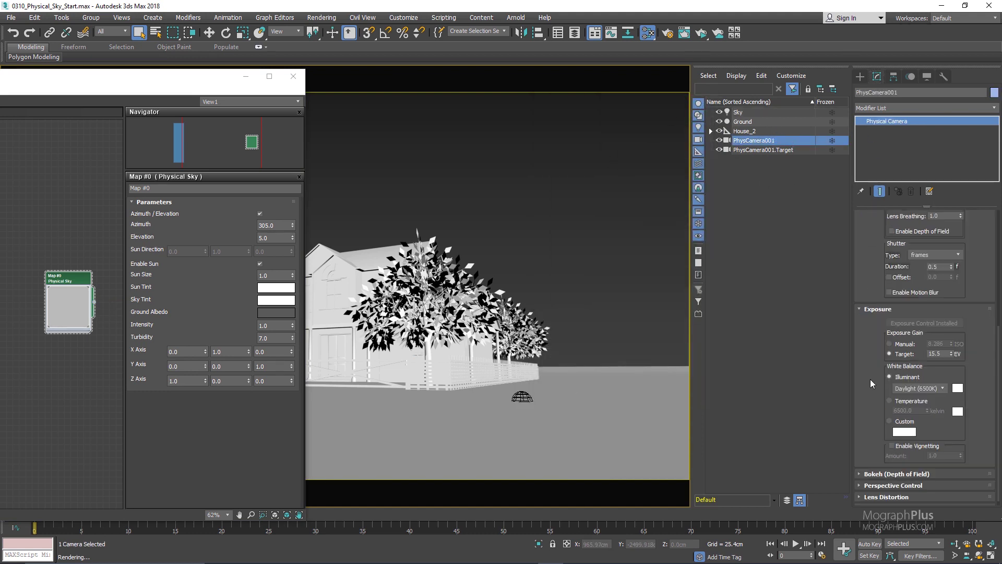
scroll(871, 381, "up", 1)
left_click(699, 32)
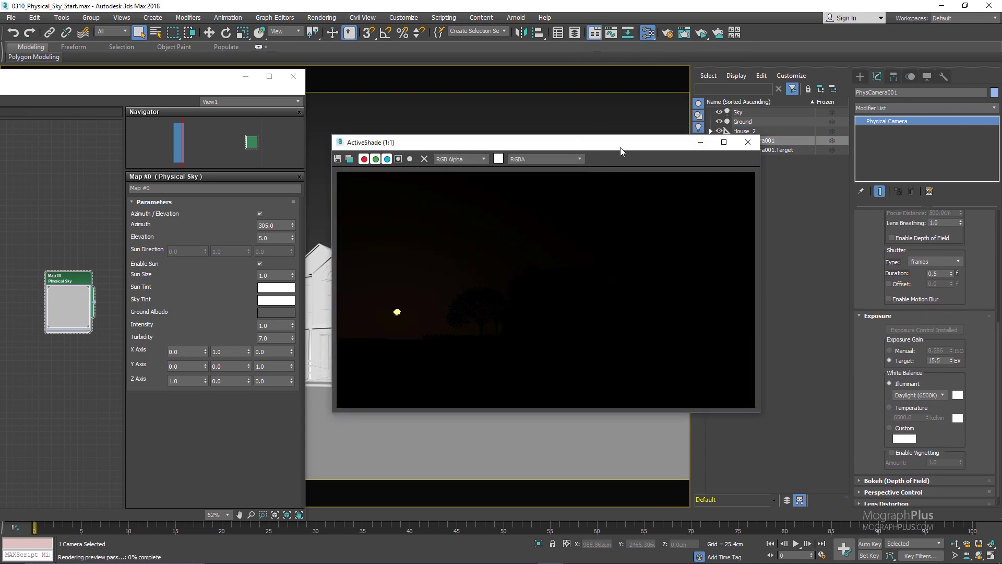
left_click_drag(606, 138, 549, 130)
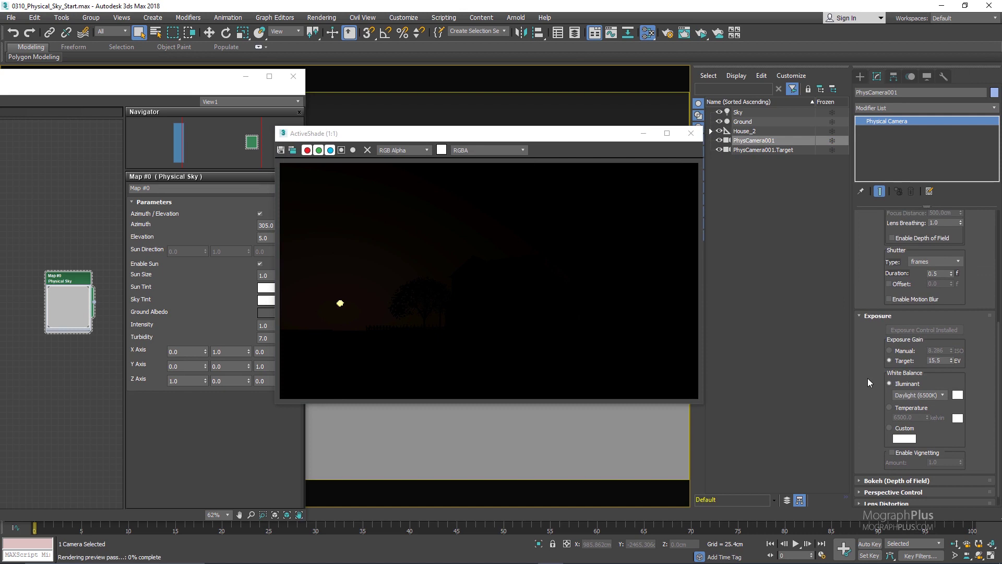
Step: Set the camera's Exposure Target to 8.0 EV and view the preview maximized, then restored
scroll(932, 364, "down", 2)
double_click(939, 346)
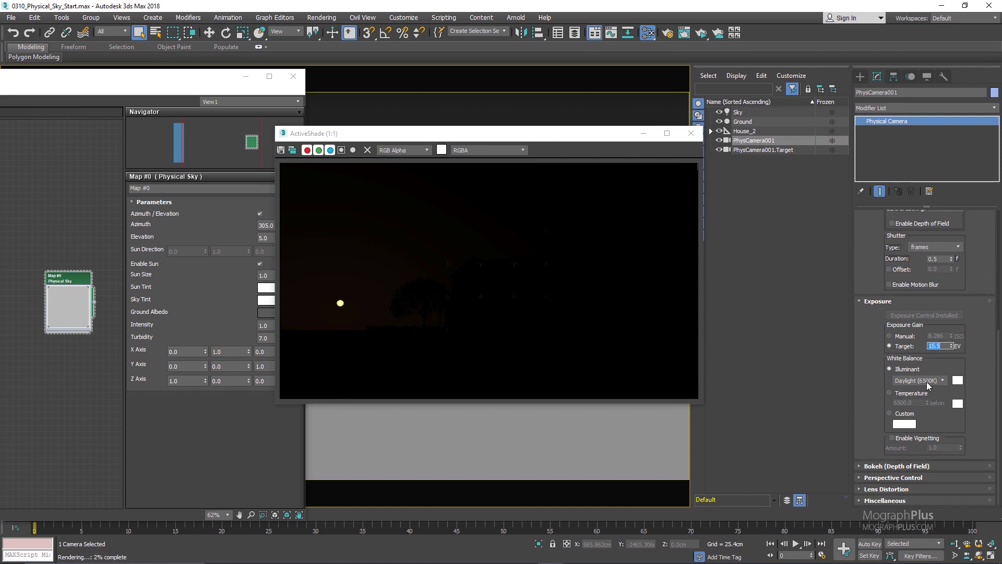
type("8")
key("Return")
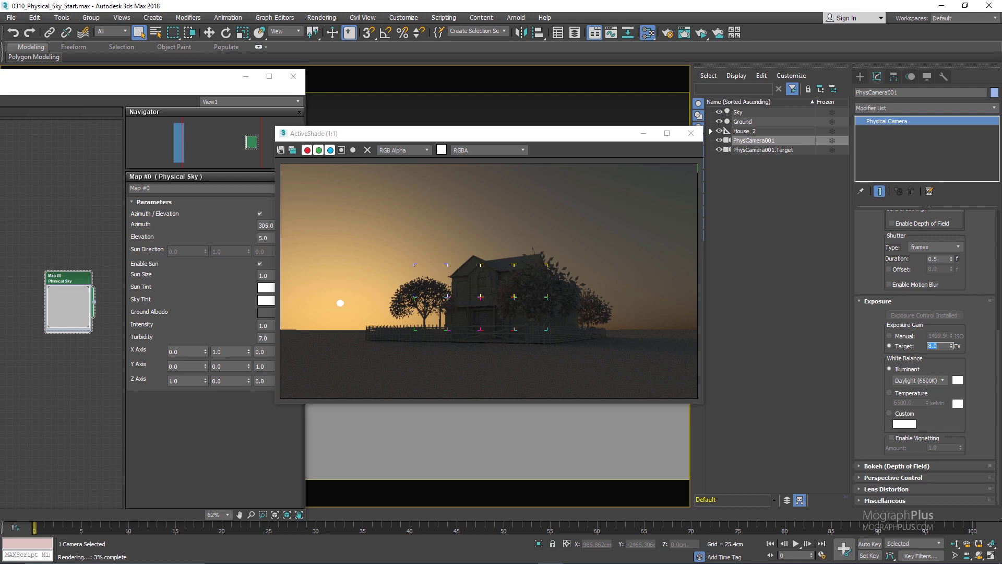
left_click(495, 173)
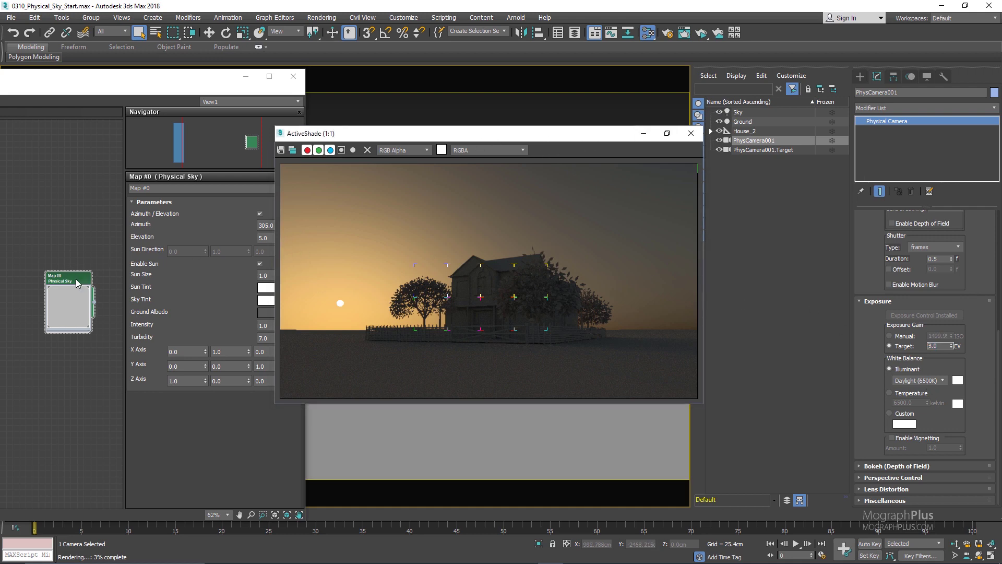
key("super+Up")
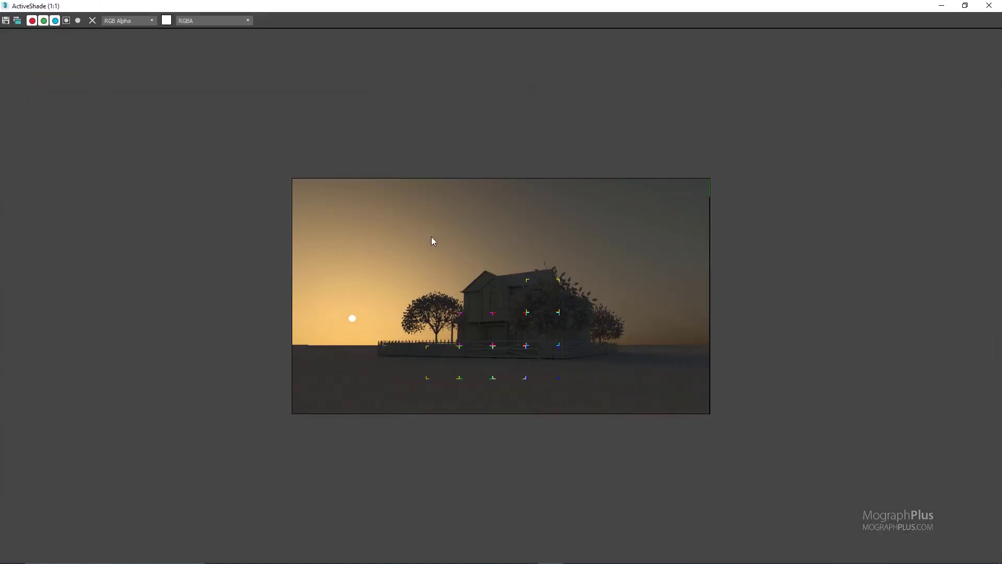
double_click(438, 6)
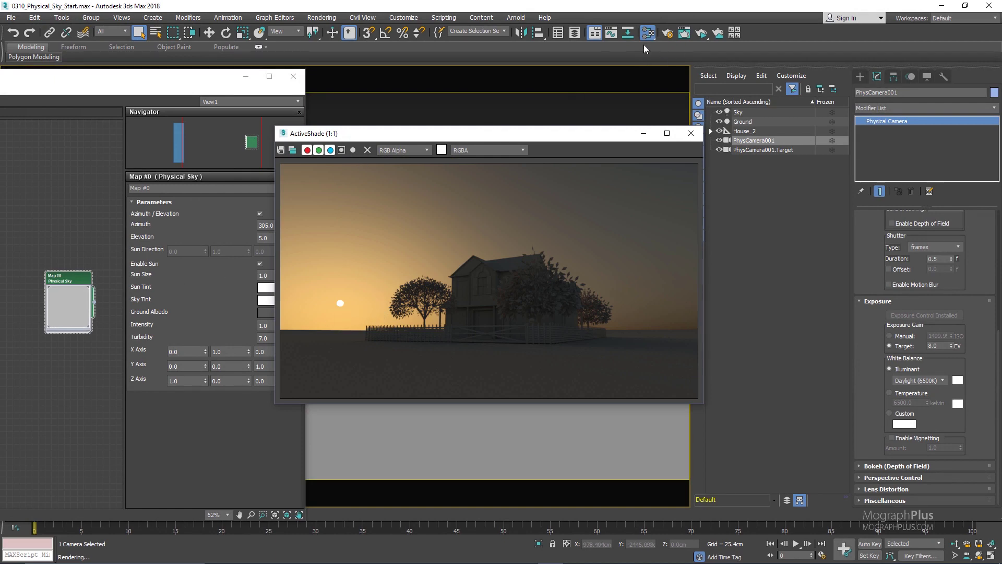
Step: Open Render Setup's Arnold Renderer tab and expand the Sampling and Ray Depth rollout
left_click(600, 5)
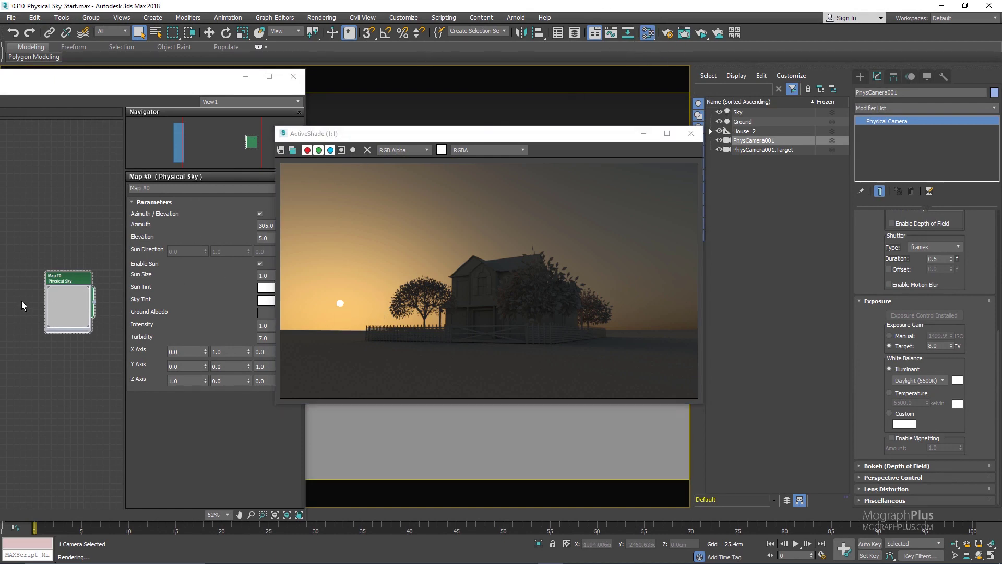
left_click(667, 34)
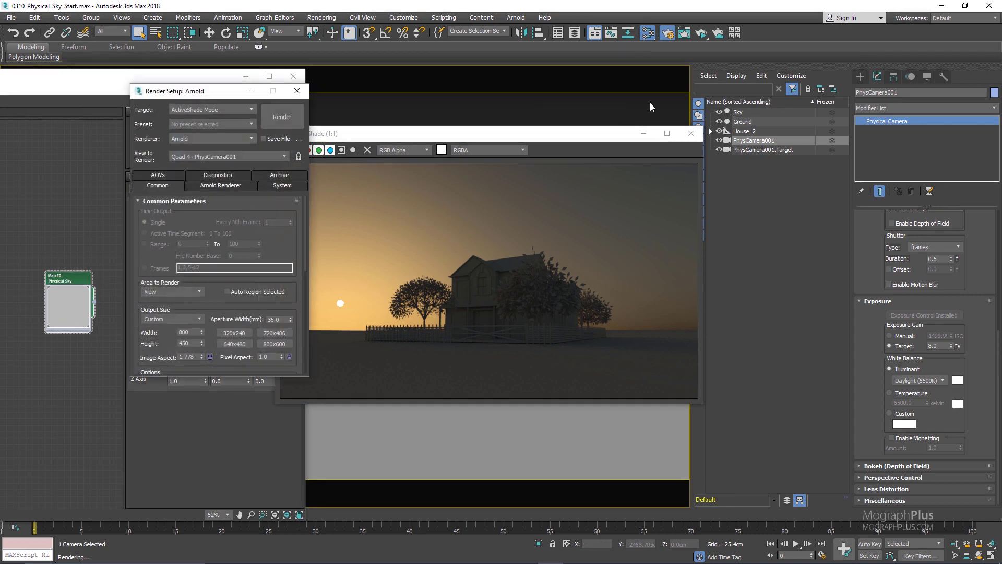
left_click(209, 186)
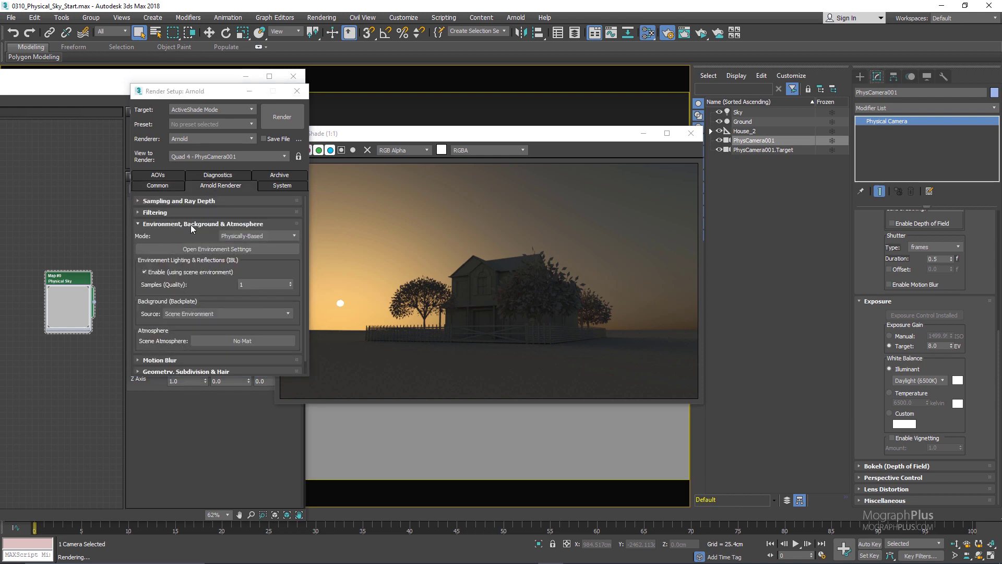
left_click_drag(190, 236, 184, 233)
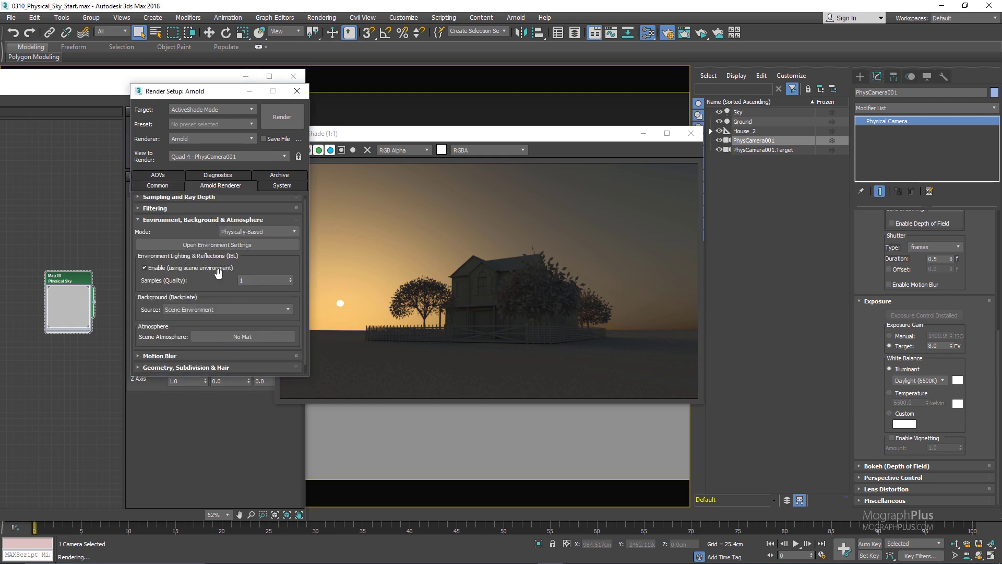
mouse_move(214, 270)
left_mouse_down()
mouse_move(216, 259)
mouse_move(215, 274)
left_mouse_up()
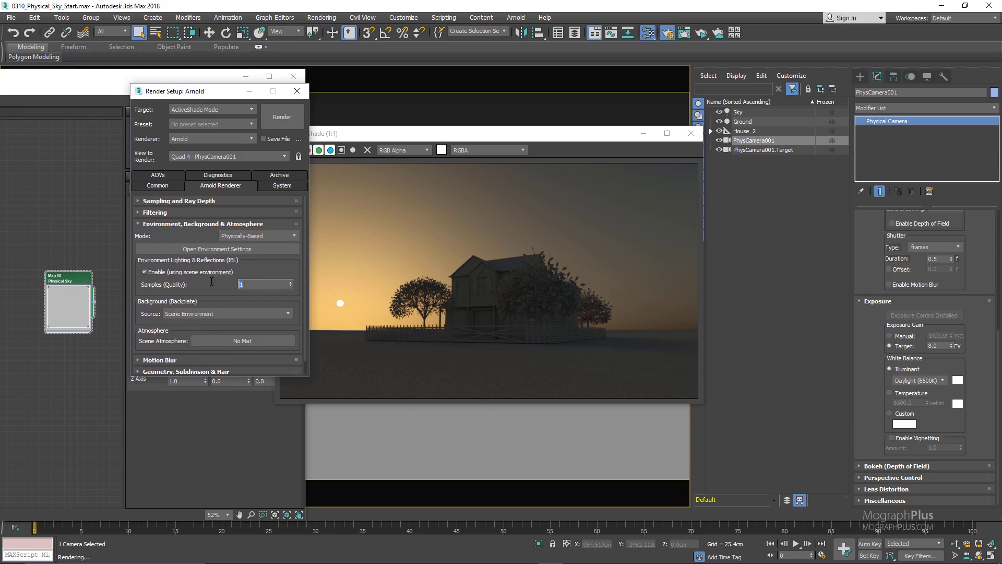
left_click(186, 201)
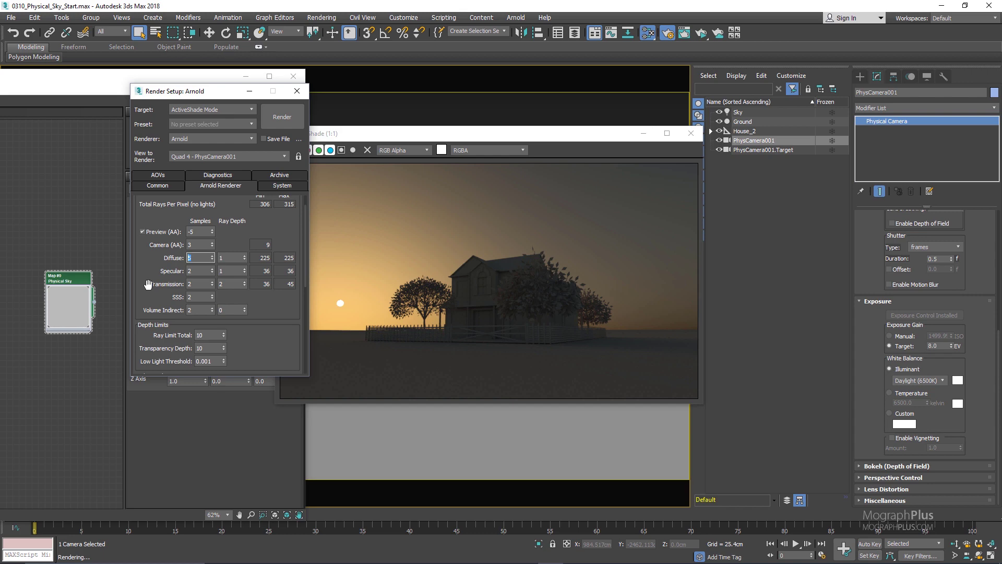
Step: Drag the ActiveShade sunset preview to the right, beside Render Setup
left_click_drag(509, 139, 605, 148)
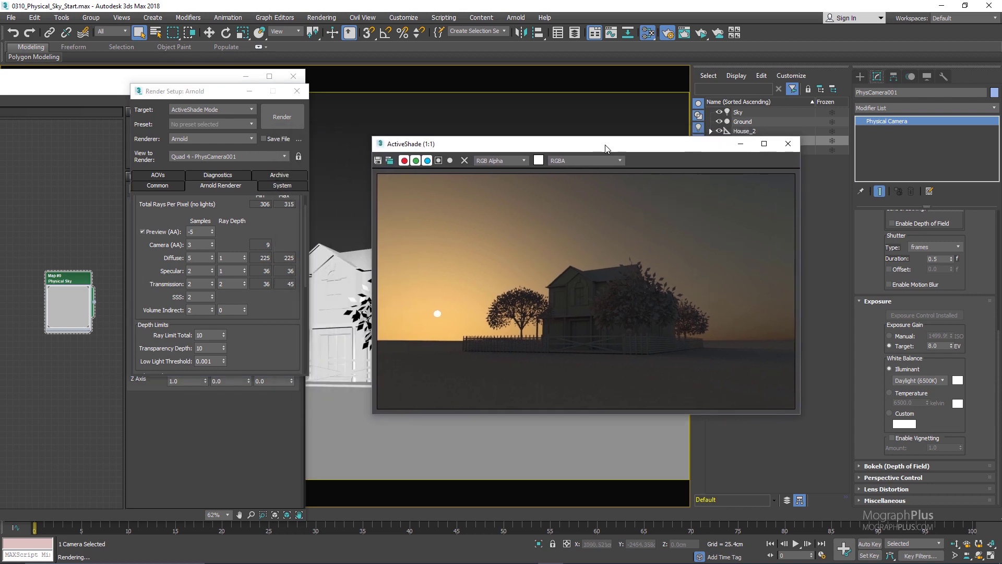